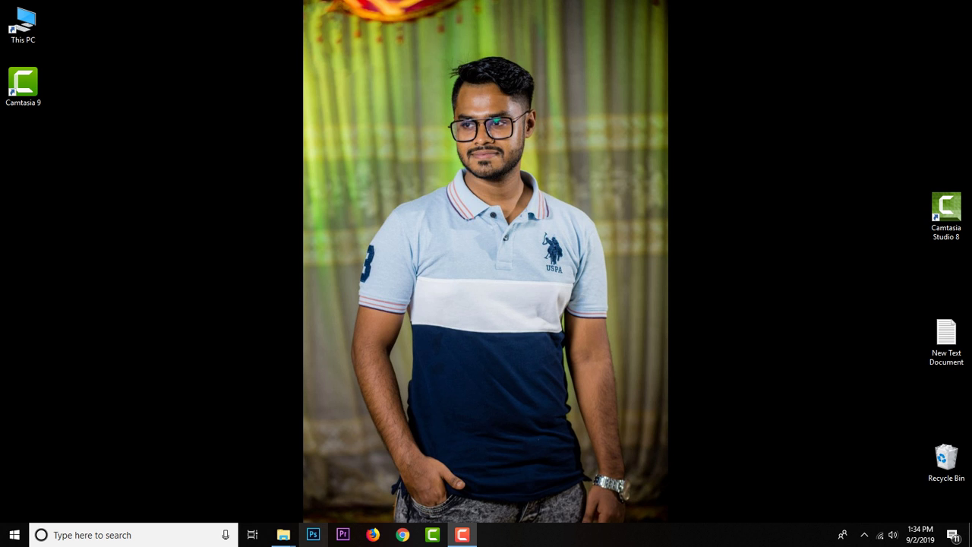
Refresh the Windows desktop twice from its right-click menu
right_click(77, 165)
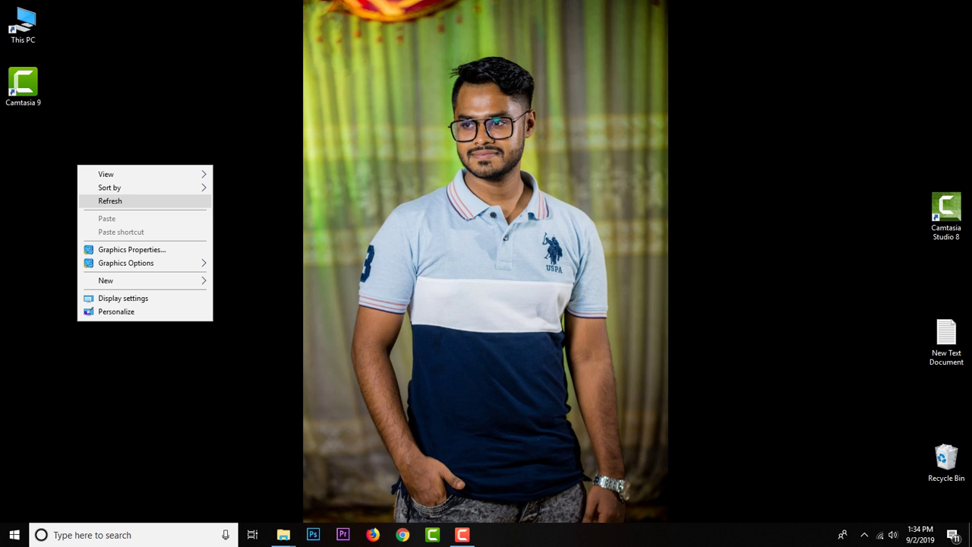
click(106, 201)
right_click(47, 144)
click(79, 179)
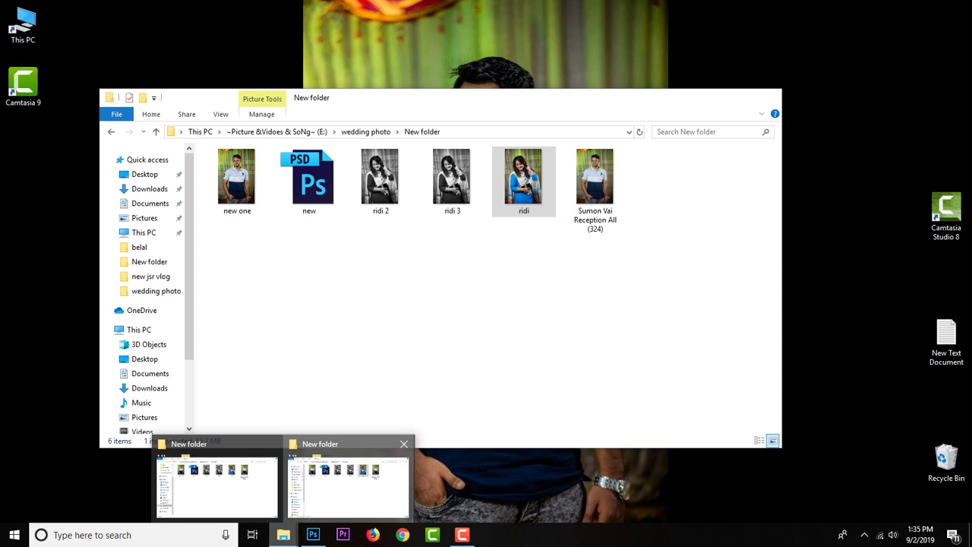
Drag ridi.jpg from the wedding New folder into Photoshop as a new document
click(348, 486)
drag(524, 227, 69, 237)
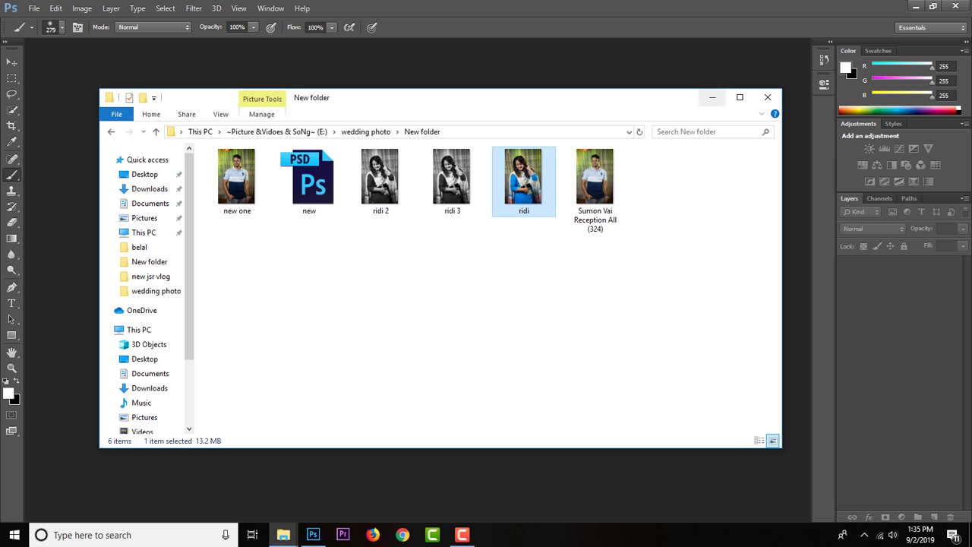
click(712, 98)
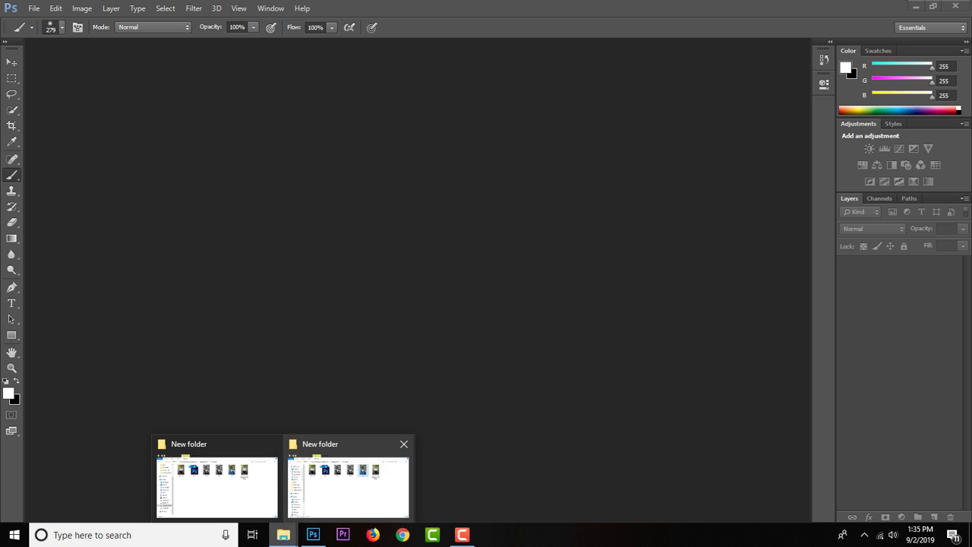
click(348, 478)
drag(524, 221, 313, 532)
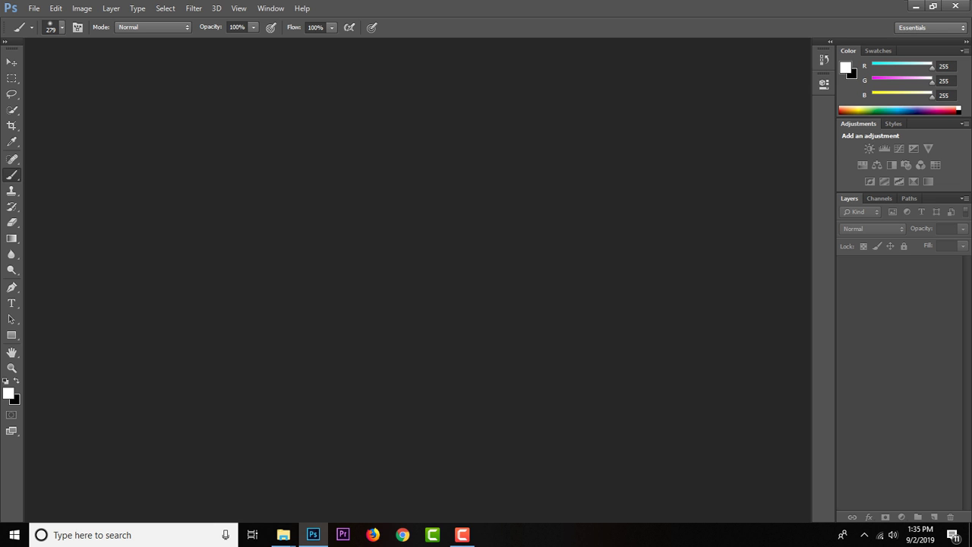
drag(313, 532, 410, 281)
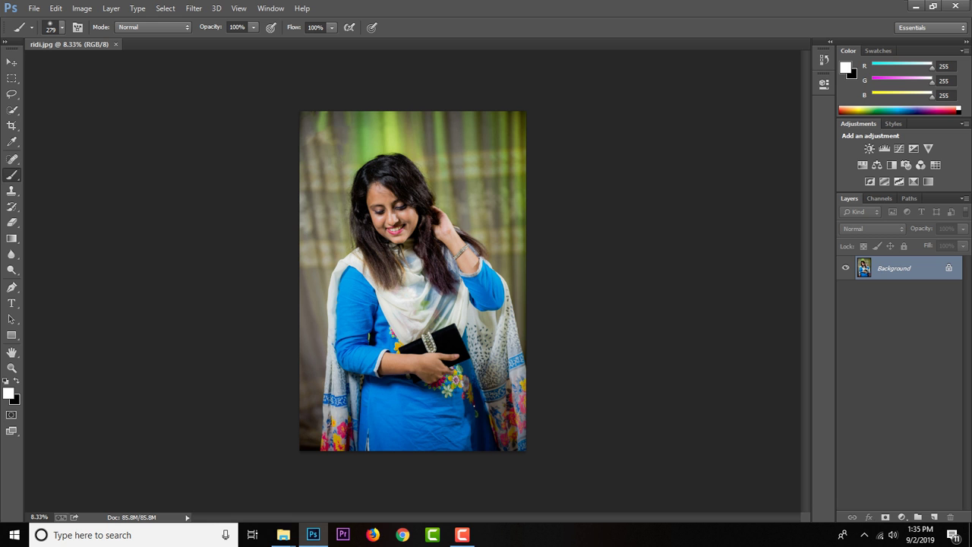
Zoom to 12.5% and add a Brightness/Contrast adjustment layer above Background
key(ctrl+plus)
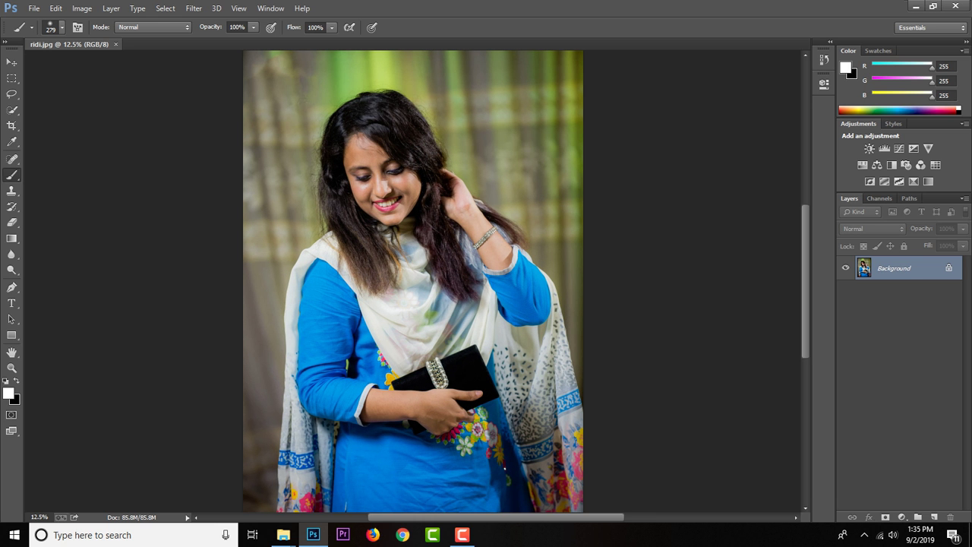
scroll(413, 281, up, 2)
scroll(414, 281, down, 5)
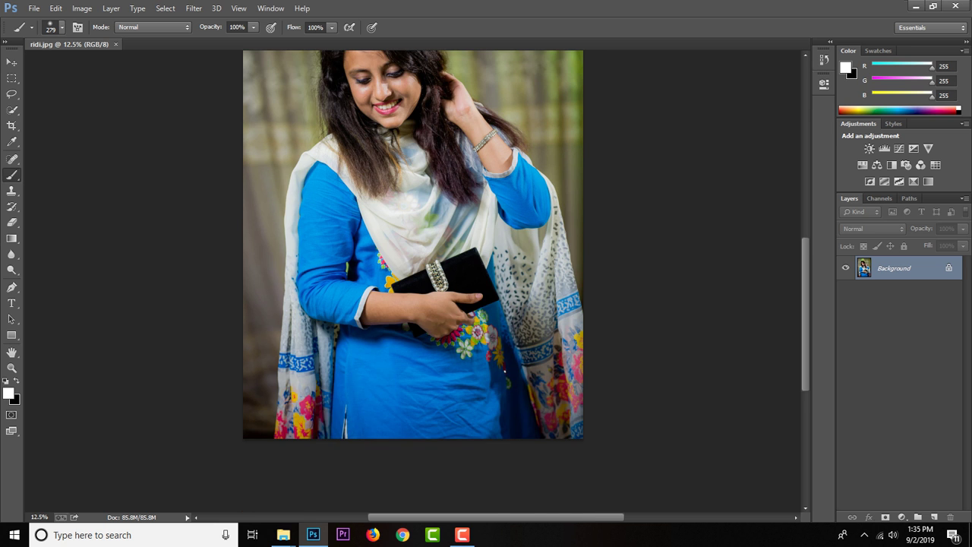
scroll(413, 281, up, 2)
scroll(413, 281, up, 2)
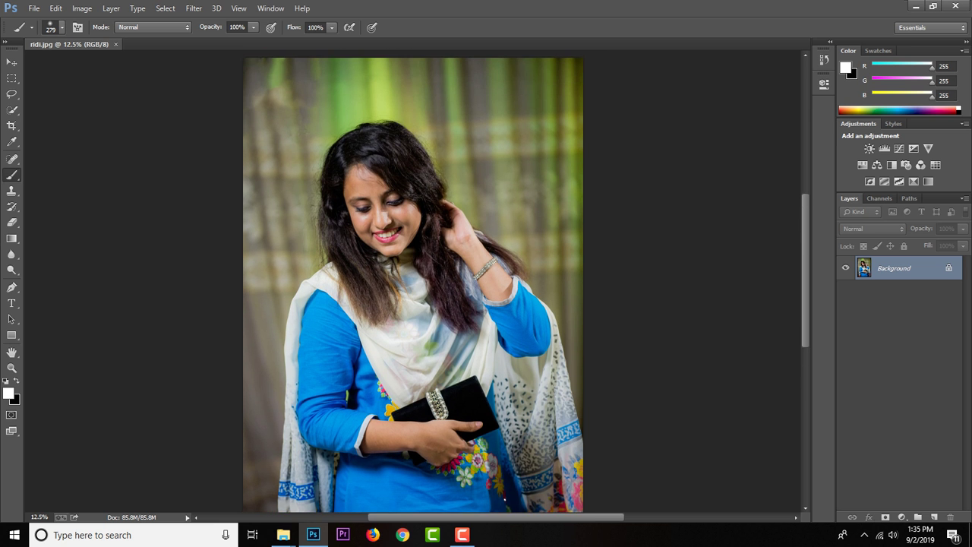
scroll(413, 281, down, 1)
scroll(413, 281, up, 2)
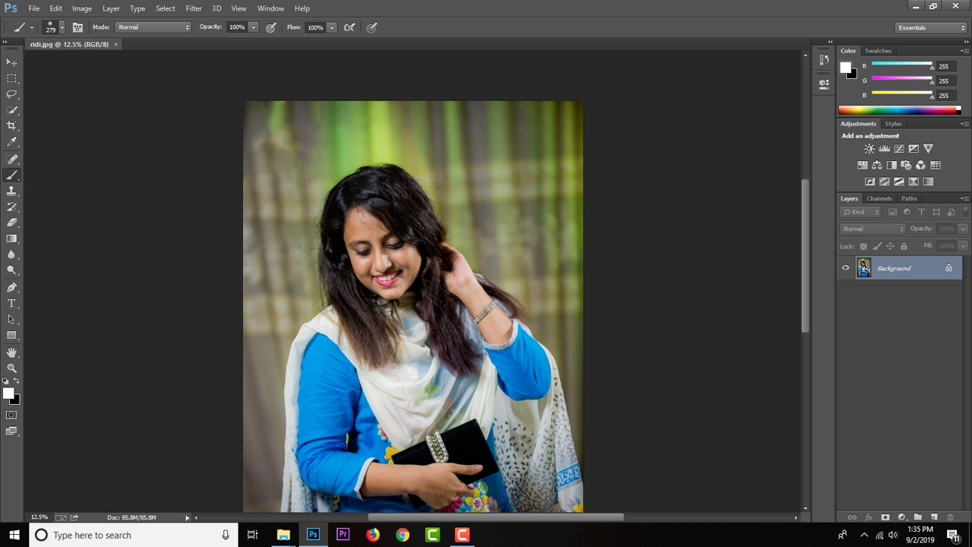
scroll(413, 281, down, 1)
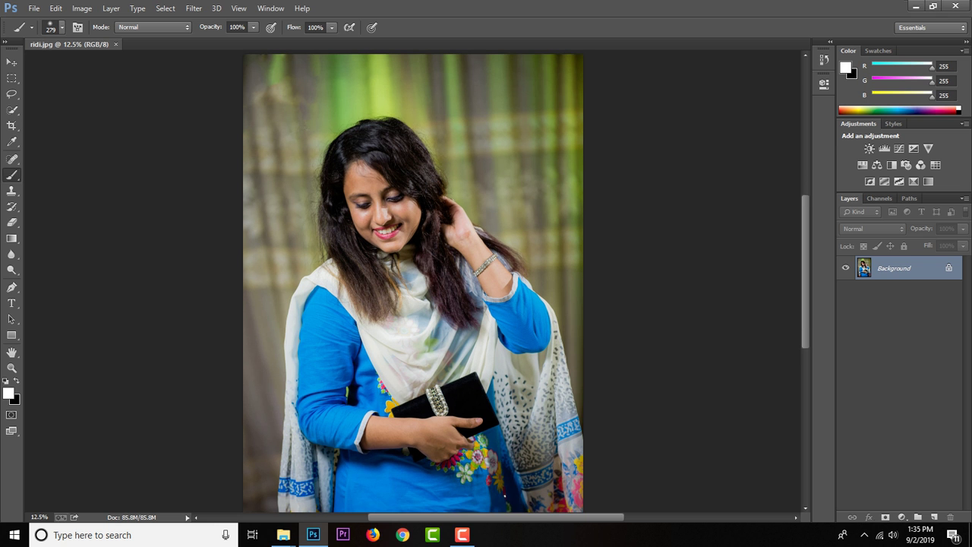
click(870, 148)
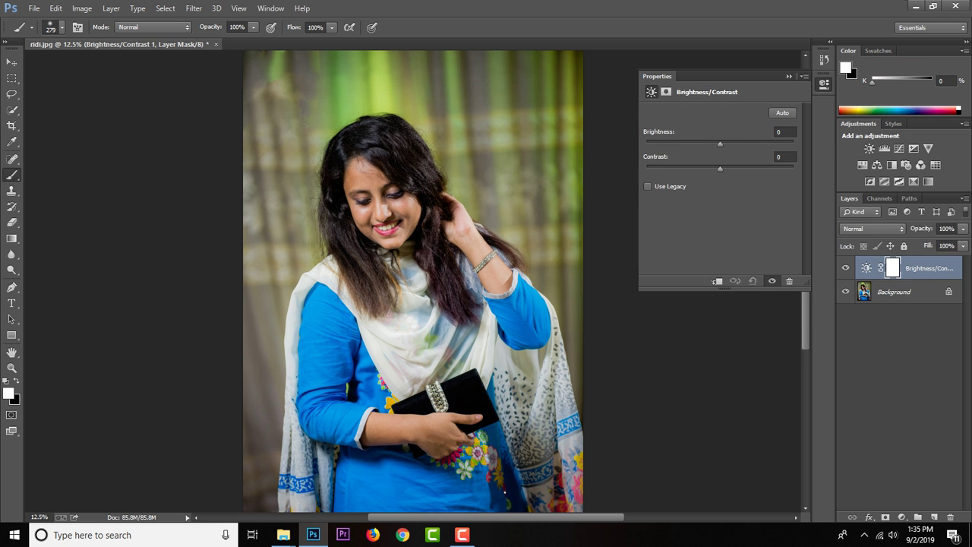
Set Brightness 10, Contrast 11, and add Levels with midtones 0.84 and white input 246
drag(721, 143, 727, 168)
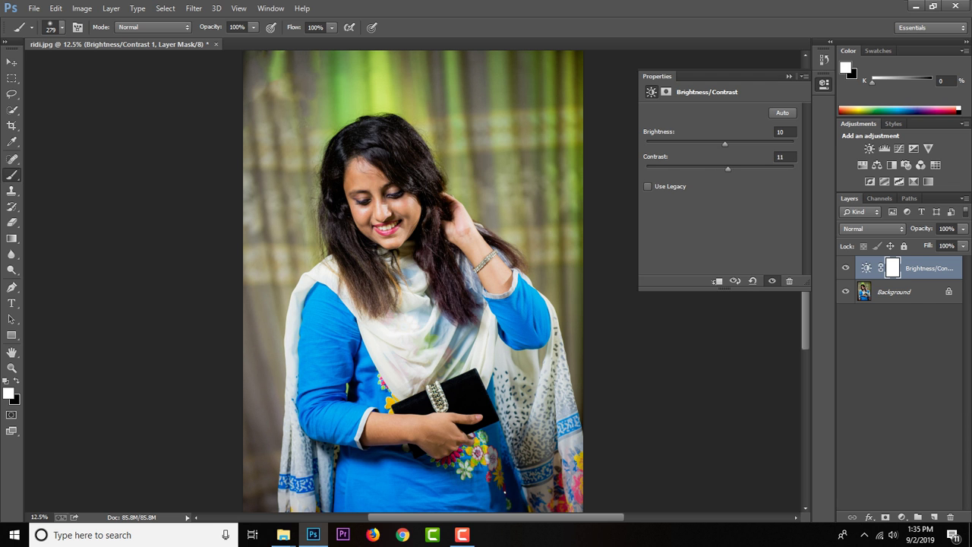
click(884, 148)
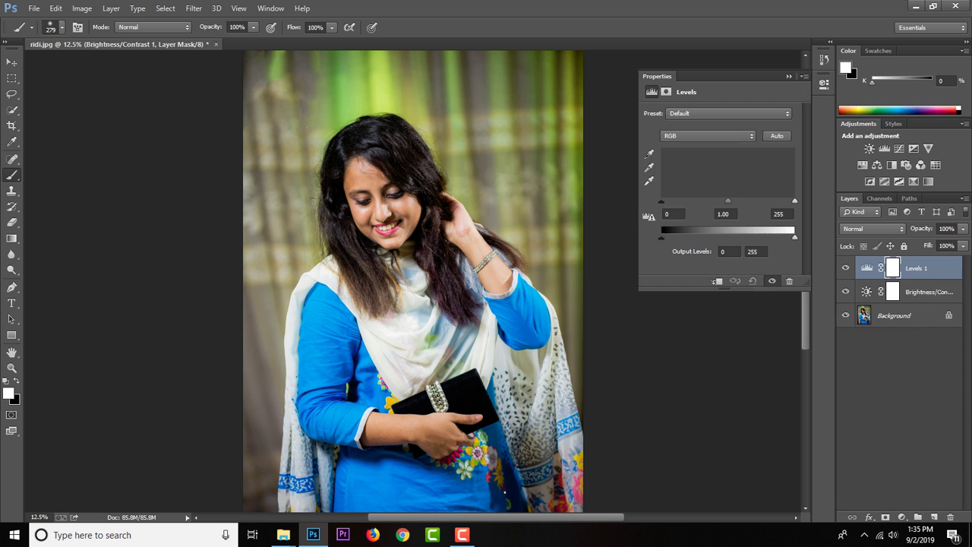
drag(794, 201, 791, 200)
drag(728, 200, 734, 200)
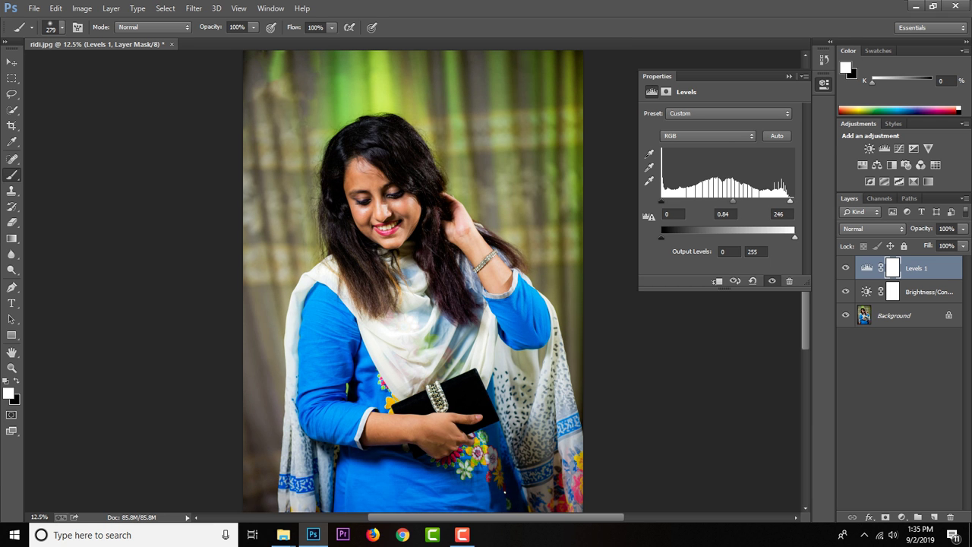
Collapse the Properties panel and merge all visible layers into one Background
click(789, 76)
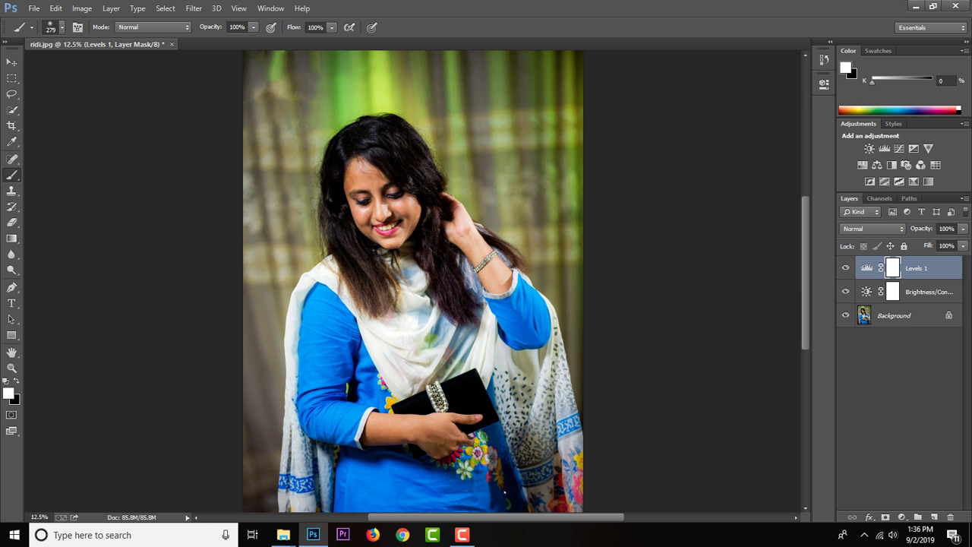
right_click(882, 313)
click(880, 410)
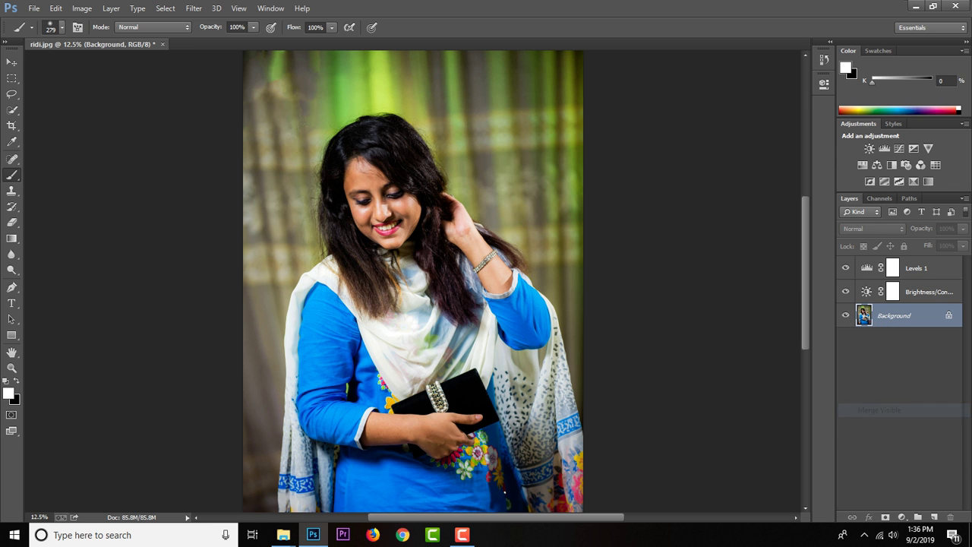
Duplicate the merged Background layer and add a Black & White adjustment layer
drag(889, 269, 935, 517)
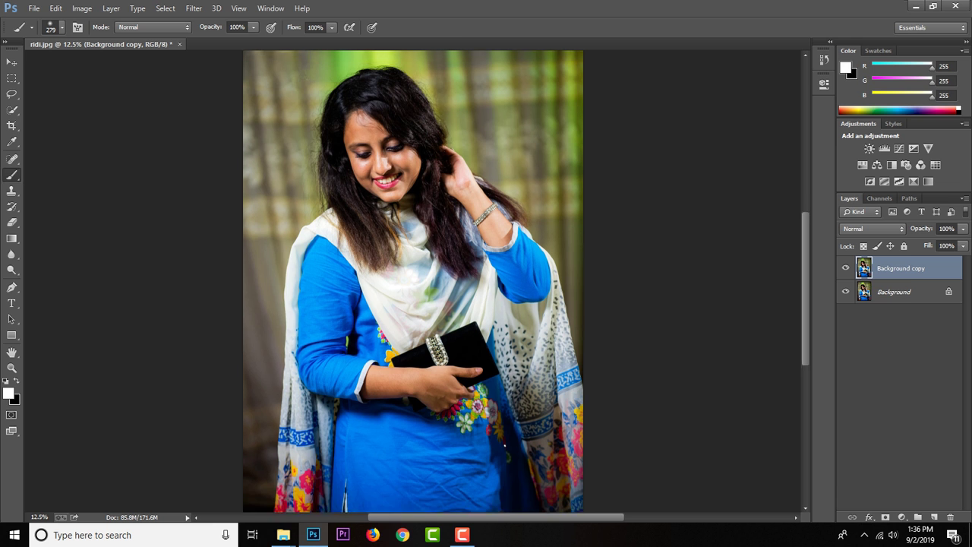
scroll(413, 281, down, 2)
click(902, 518)
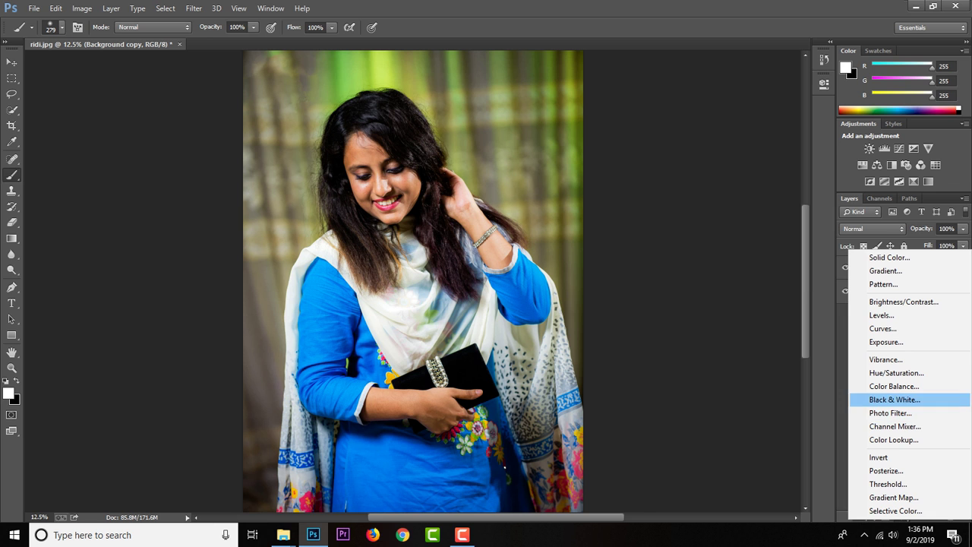
click(894, 399)
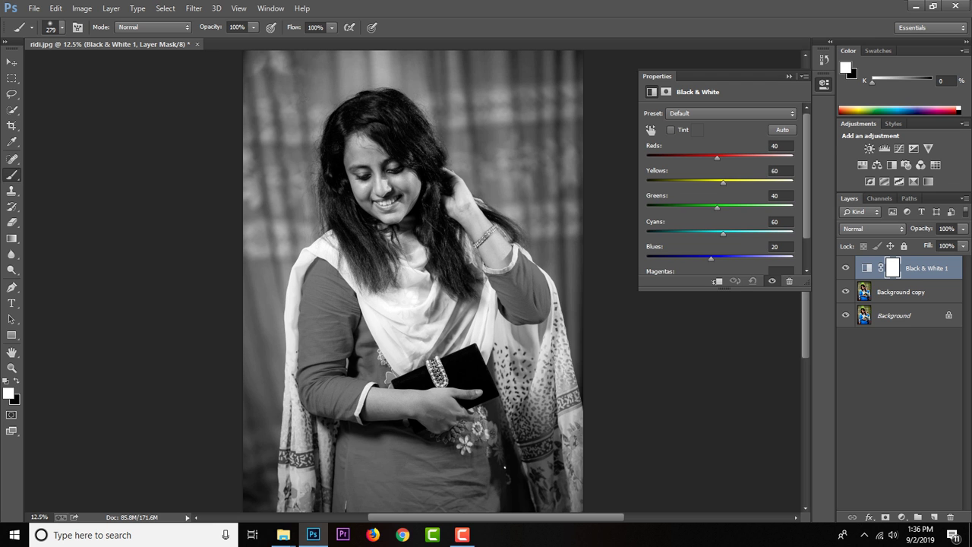
Set the Black & White mix to Reds 33, Yellows 116, Greens 5, Cyans 36, Blues -6
mouse_move(724, 183)
mouse_down()
mouse_move(740, 182)
mouse_move(715, 157)
mouse_up()
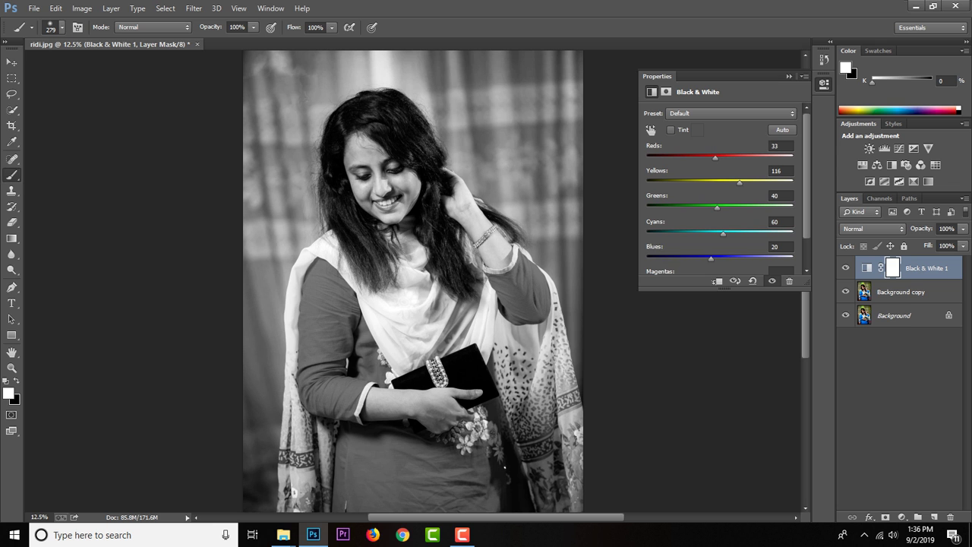
mouse_move(717, 206)
mouse_down()
mouse_move(707, 207)
mouse_move(716, 233)
mouse_up()
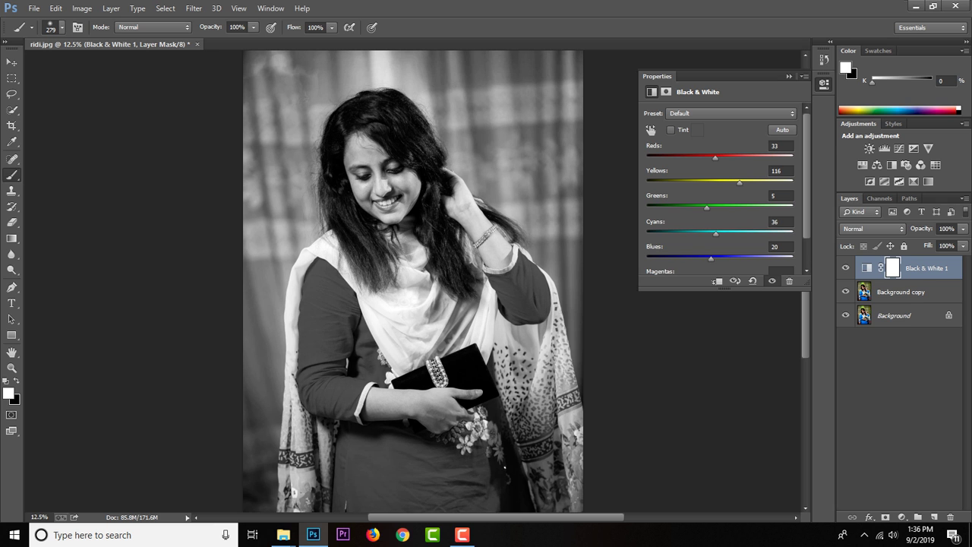
drag(711, 259, 706, 259)
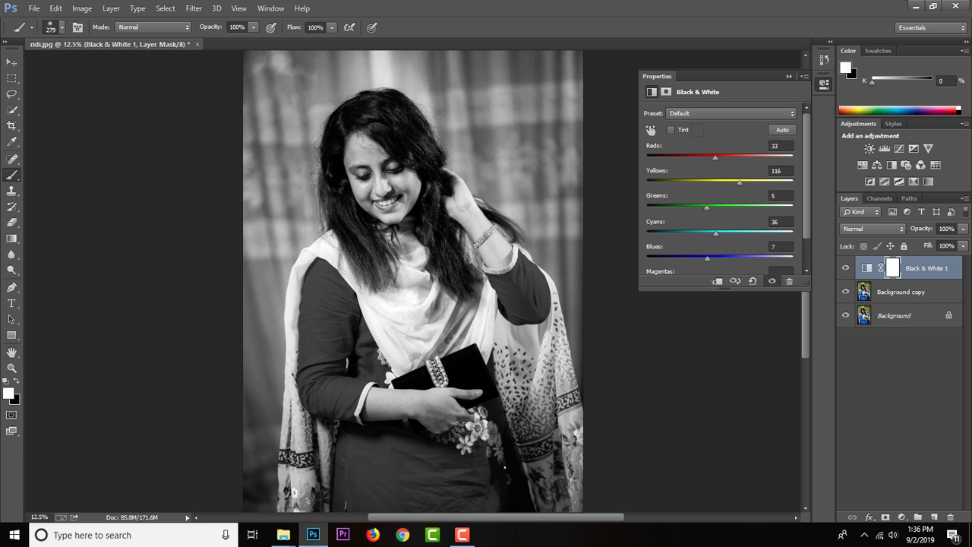
drag(707, 259, 703, 259)
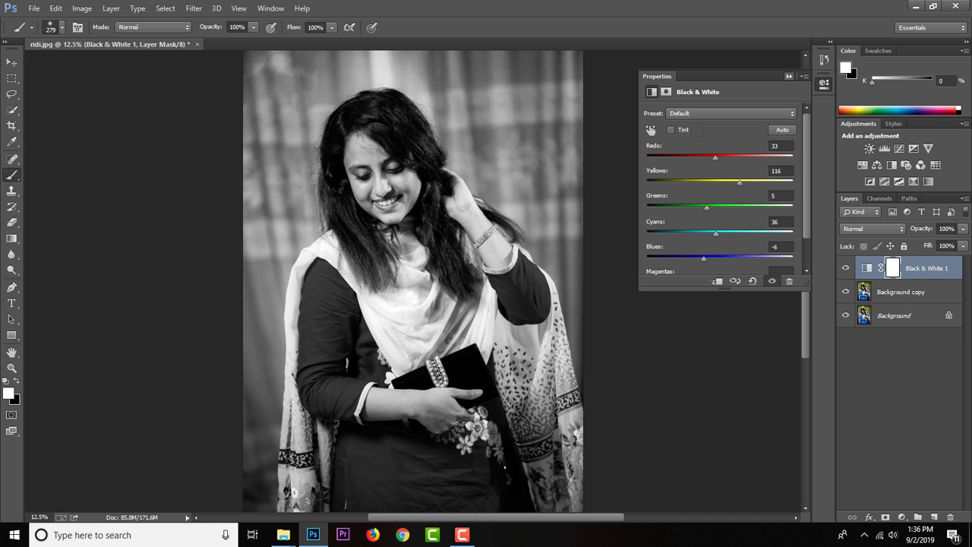
Collapse the Black & White settings and merge all visible layers
click(789, 76)
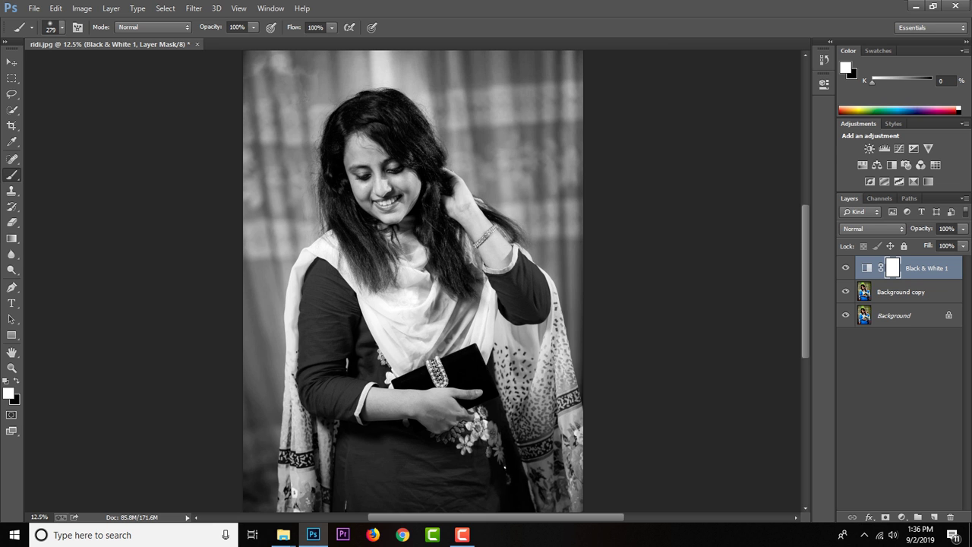
right_click(866, 315)
click(880, 404)
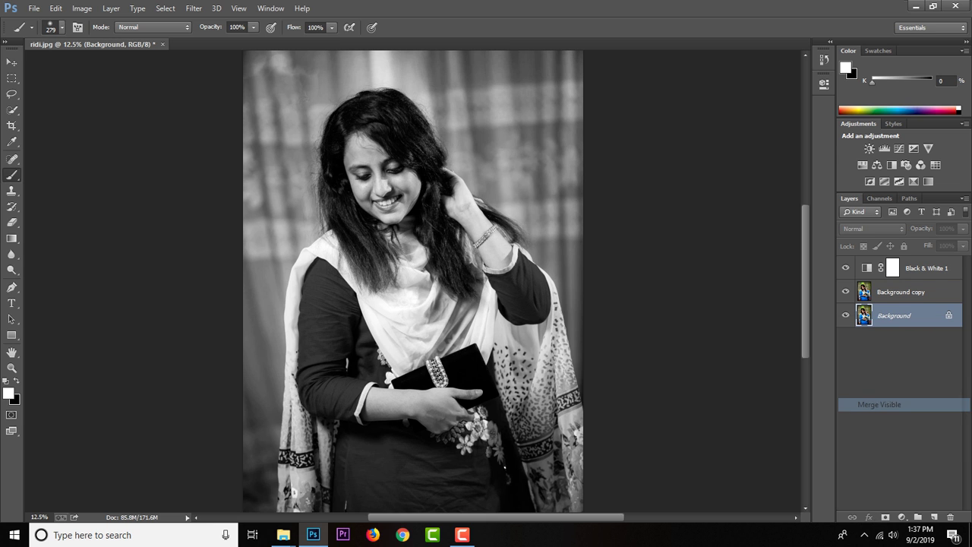
Duplicate the monochrome Background, zoom to 25%, and add an empty Layer 1 above
mouse_move(897, 268)
mouse_down()
mouse_move(897, 510)
mouse_move(935, 517)
mouse_up()
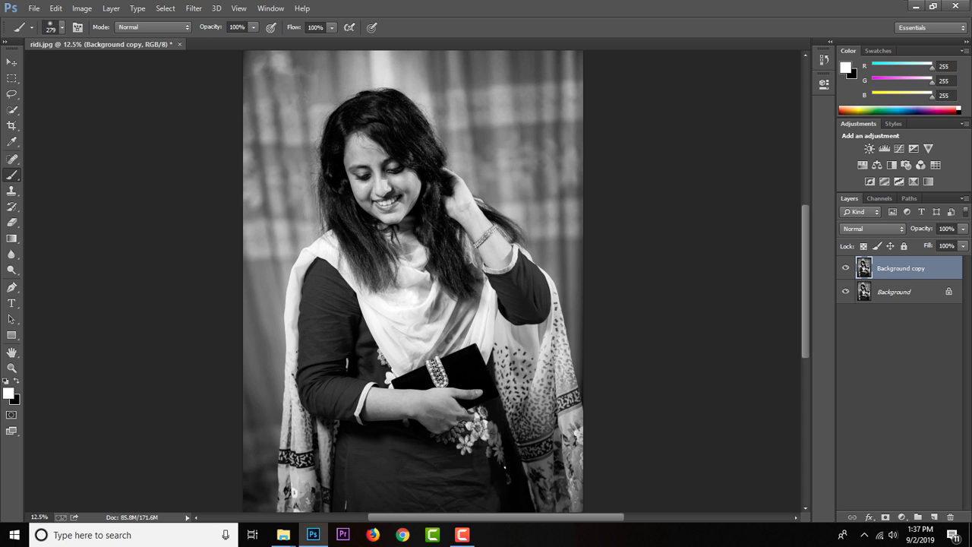
key(ctrl+plus)
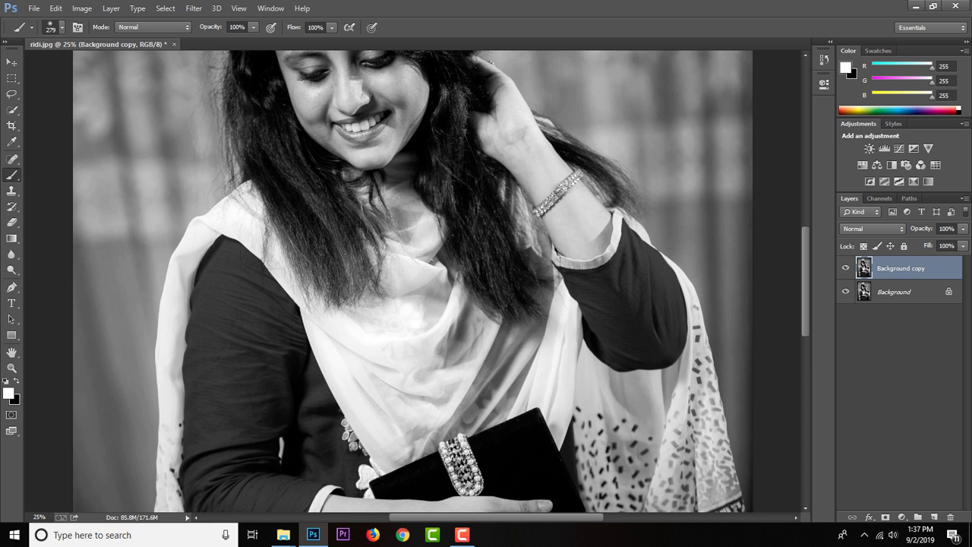
scroll(413, 281, up, 5)
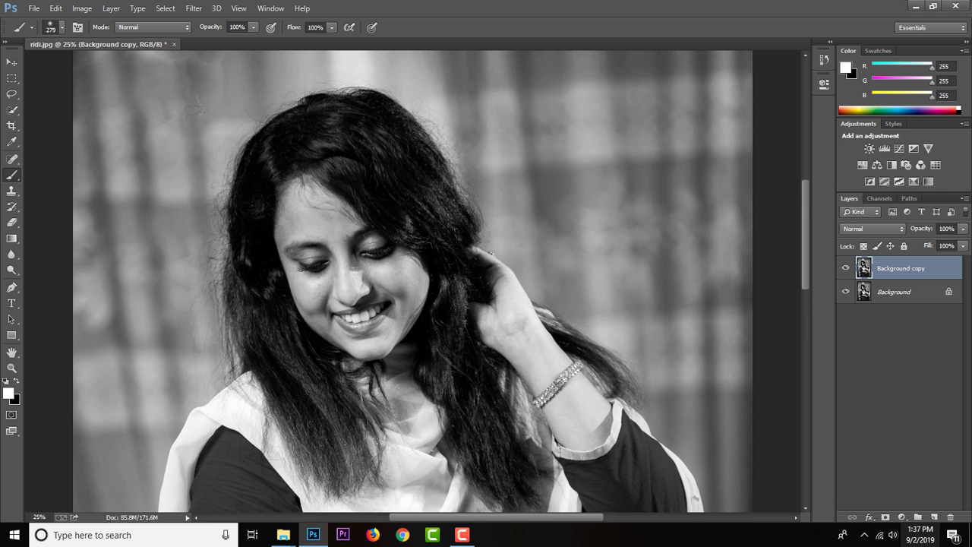
click(934, 517)
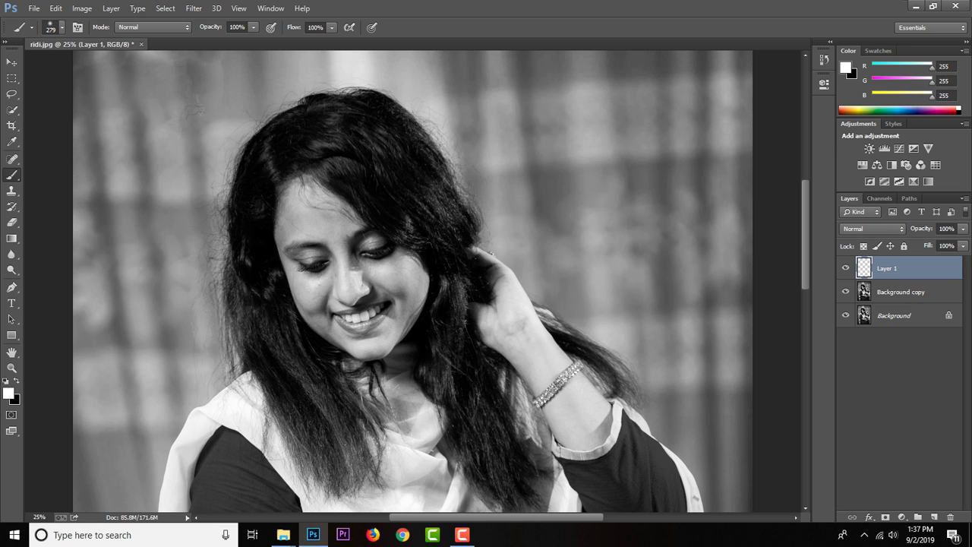
Paint soft white across the forehead, then erase it near the nose with a 45 px eraser
click(310, 198)
mouse_move(313, 203)
mouse_down()
mouse_move(351, 226)
mouse_move(312, 226)
mouse_move(288, 214)
mouse_move(288, 239)
mouse_move(342, 263)
mouse_move(345, 278)
mouse_move(304, 297)
mouse_move(308, 312)
mouse_move(324, 332)
mouse_move(368, 343)
mouse_move(403, 311)
mouse_move(407, 268)
mouse_move(380, 269)
mouse_move(369, 285)
mouse_up()
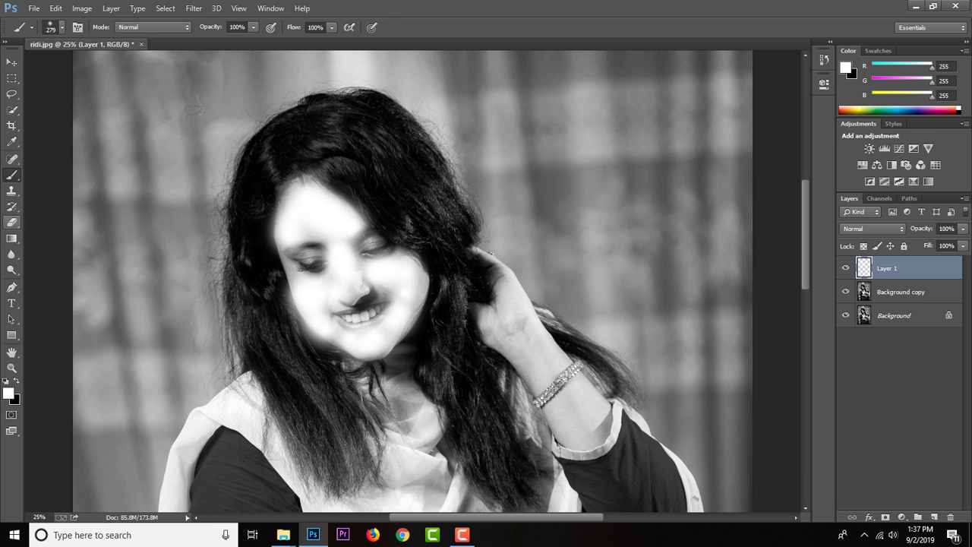
click(11, 222)
right_click(372, 251)
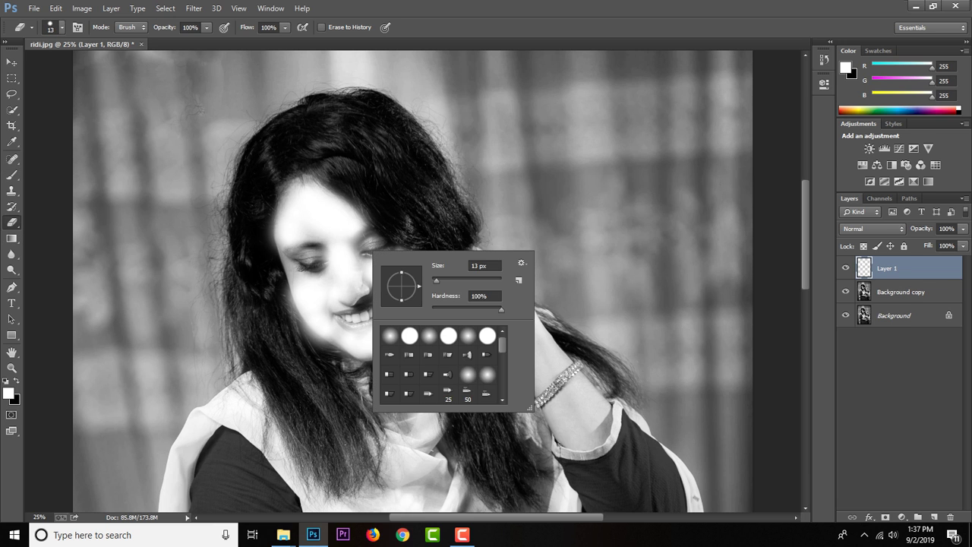
drag(436, 279, 448, 279)
key(Return)
drag(351, 259, 364, 275)
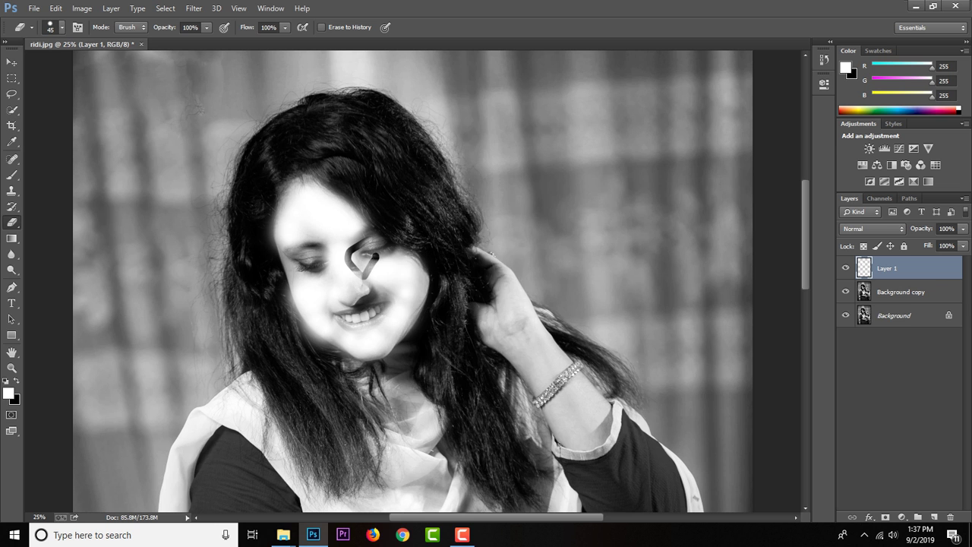
Erase the white paint around the eyes with an 87 px eraser
right_click(379, 251)
key(Return)
right_click(401, 252)
drag(476, 281, 491, 281)
key(Return)
mouse_move(377, 251)
mouse_down()
mouse_move(410, 255)
mouse_move(354, 263)
mouse_move(372, 273)
mouse_up()
Paint white with the brush over the nose, mouth and cheek
click(11, 175)
mouse_move(323, 266)
mouse_down()
mouse_move(353, 258)
mouse_move(376, 281)
mouse_move(403, 258)
mouse_up()
scroll(413, 282, down, 2)
scroll(414, 281, down, 5)
scroll(414, 281, down, 1)
scroll(413, 282, up, 2)
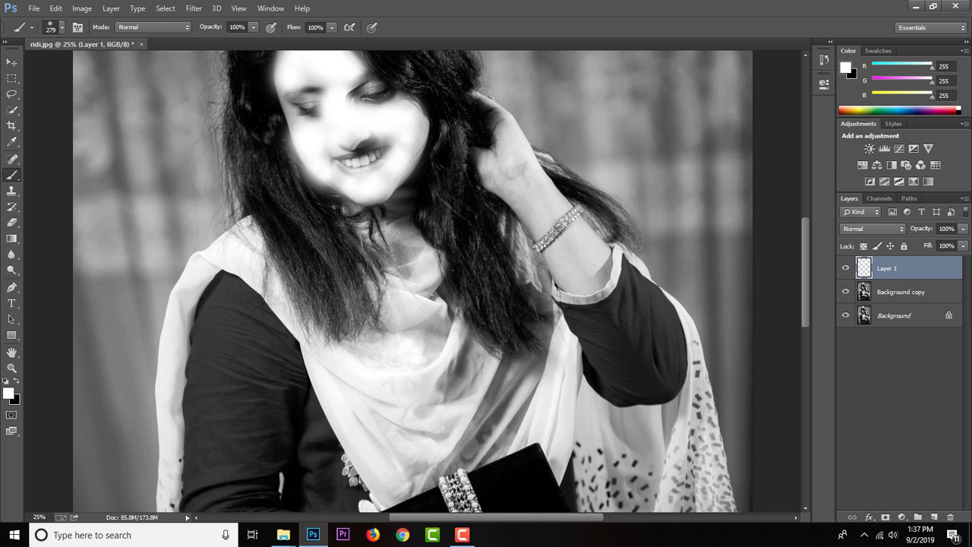
Paint white along the forearm, hand and fingers in the hair, then zoom out
mouse_move(511, 181)
mouse_down()
mouse_move(556, 207)
mouse_move(590, 242)
mouse_move(556, 256)
mouse_up()
mouse_move(532, 163)
mouse_down()
mouse_move(501, 148)
mouse_move(483, 114)
mouse_up()
drag(498, 148, 482, 178)
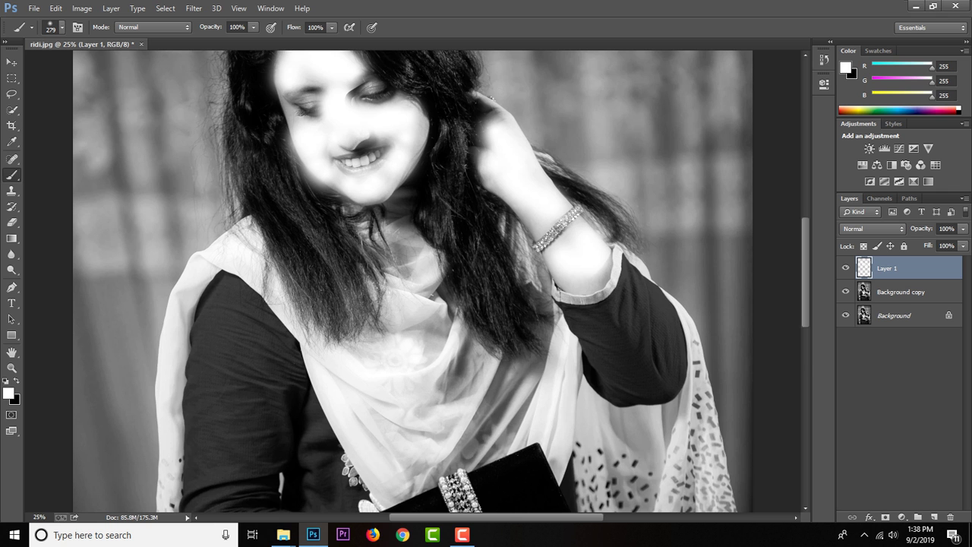
scroll(413, 282, down, 3)
scroll(372, 284, down, 1)
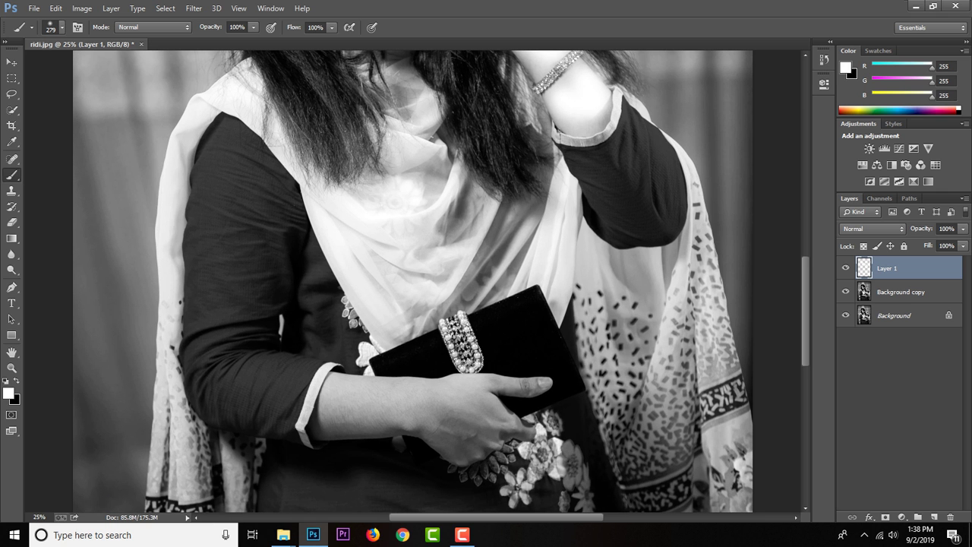
scroll(414, 281, up, 1)
scroll(414, 281, up, 3)
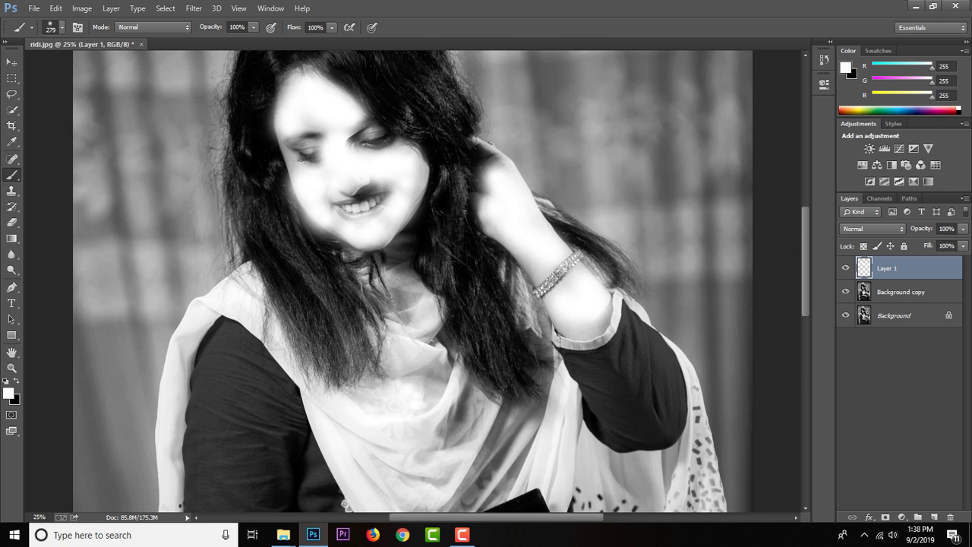
key(ctrl+minus)
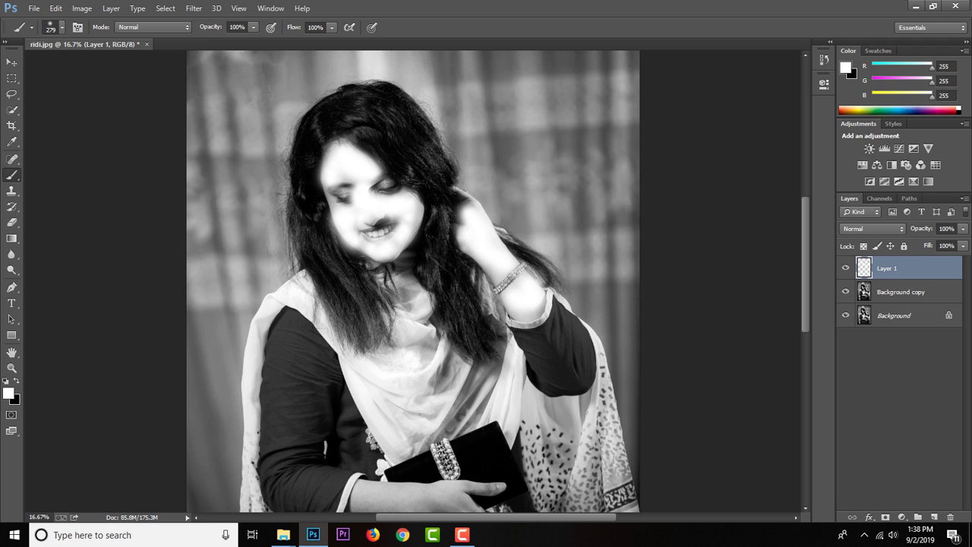
Set Layer 1's blend mode to Soft Light and zoom in on the face
click(874, 229)
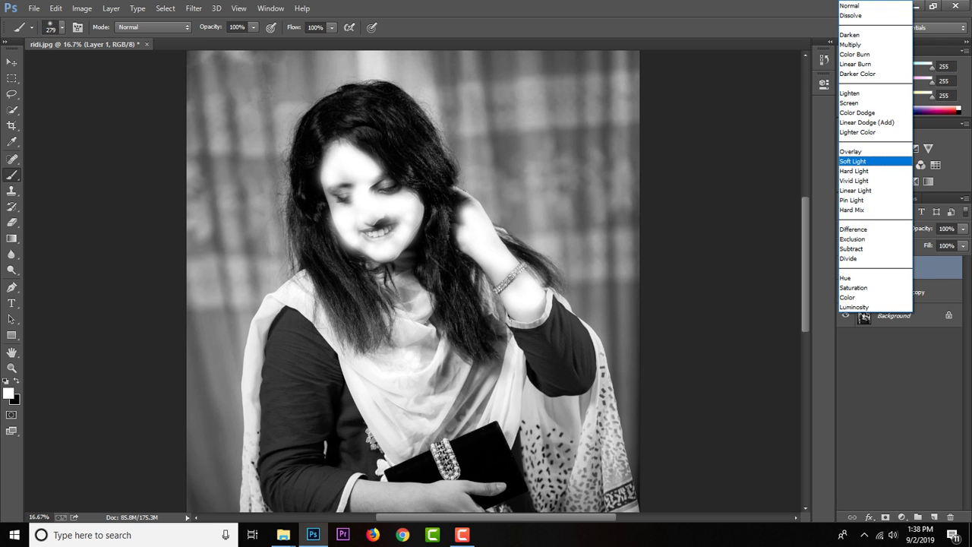
key(Return)
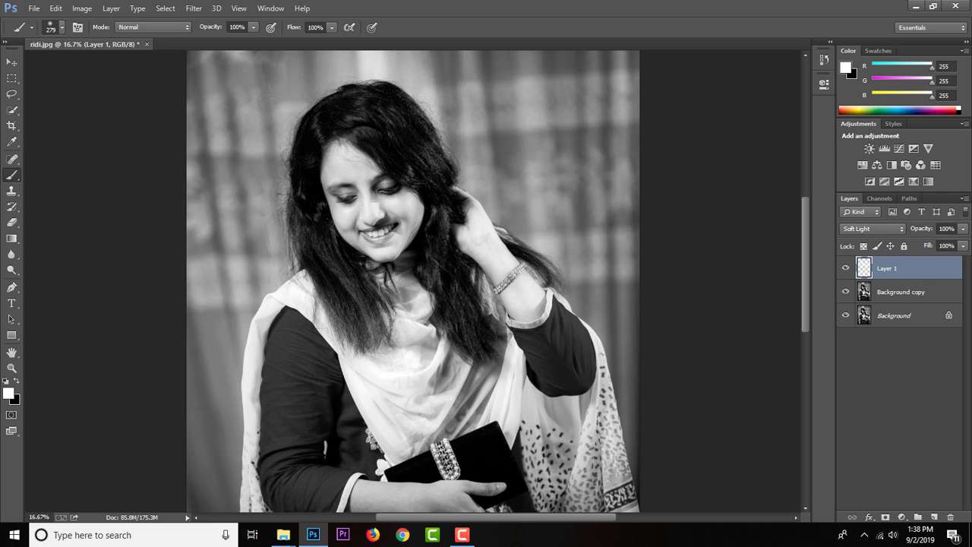
key(ctrl+plus)
key(ctrl+plus)
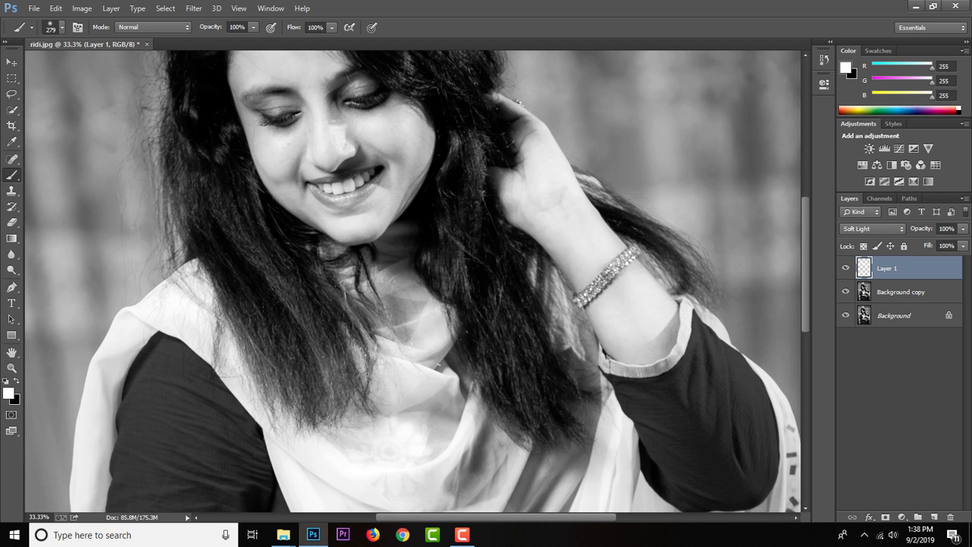
key(ctrl+plus)
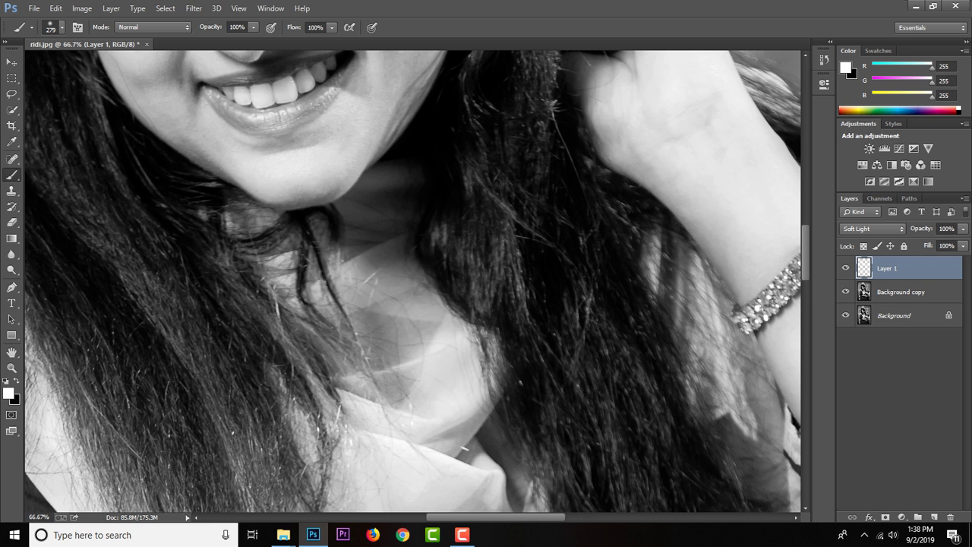
scroll(413, 281, up, 10)
scroll(413, 281, down, 1)
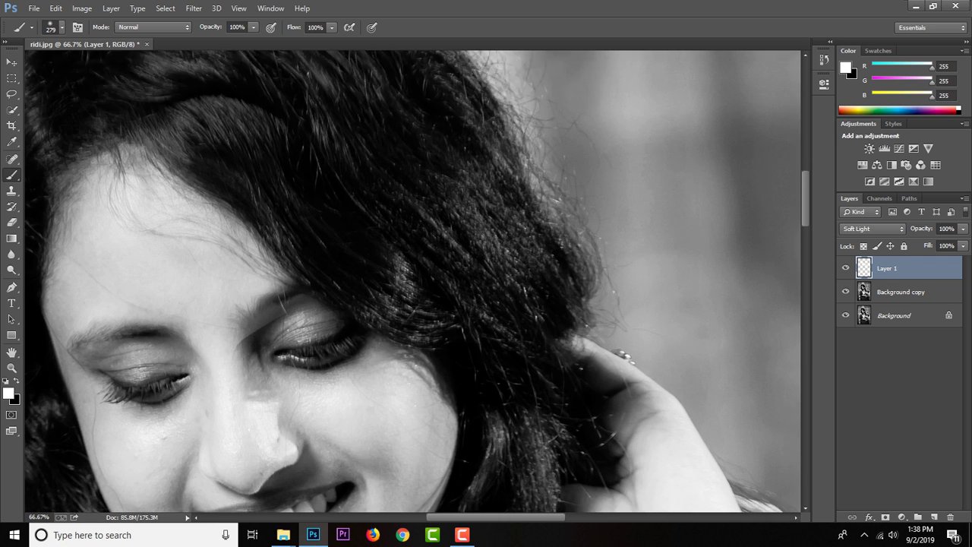
scroll(413, 281, down, 1)
With an 89 px brush, paint white on the nose bridge and under both eyes
right_click(331, 194)
drag(441, 223, 419, 223)
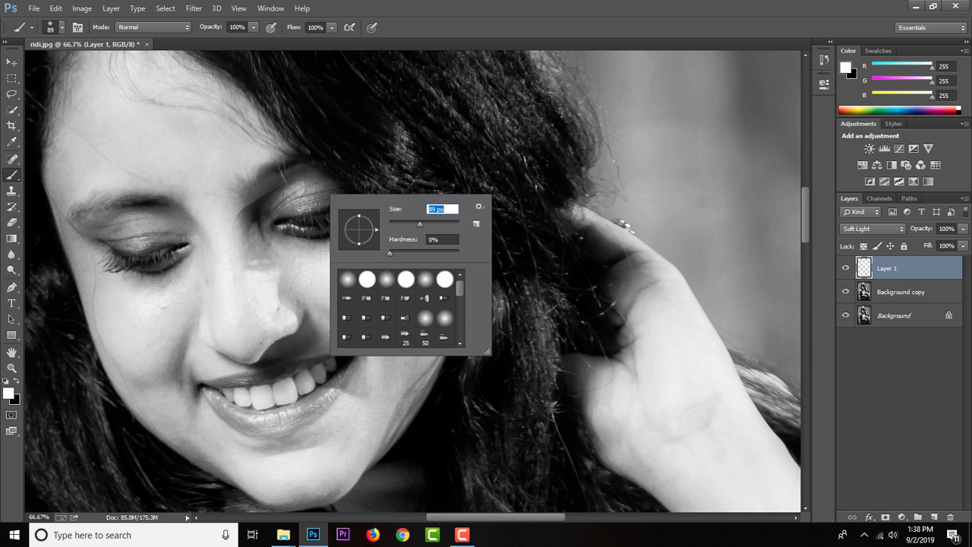
key(Return)
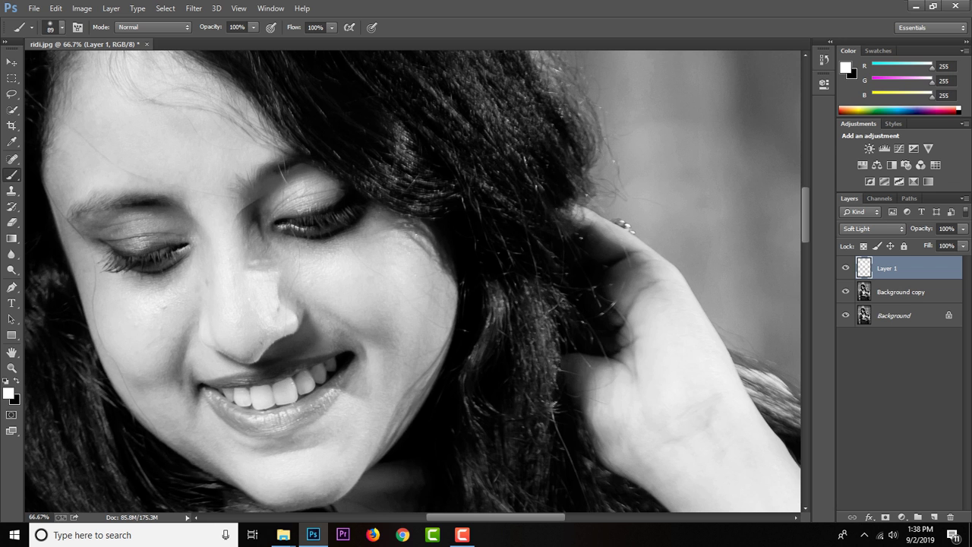
drag(258, 237, 242, 212)
mouse_move(167, 233)
mouse_down()
mouse_move(103, 235)
mouse_move(171, 212)
mouse_up()
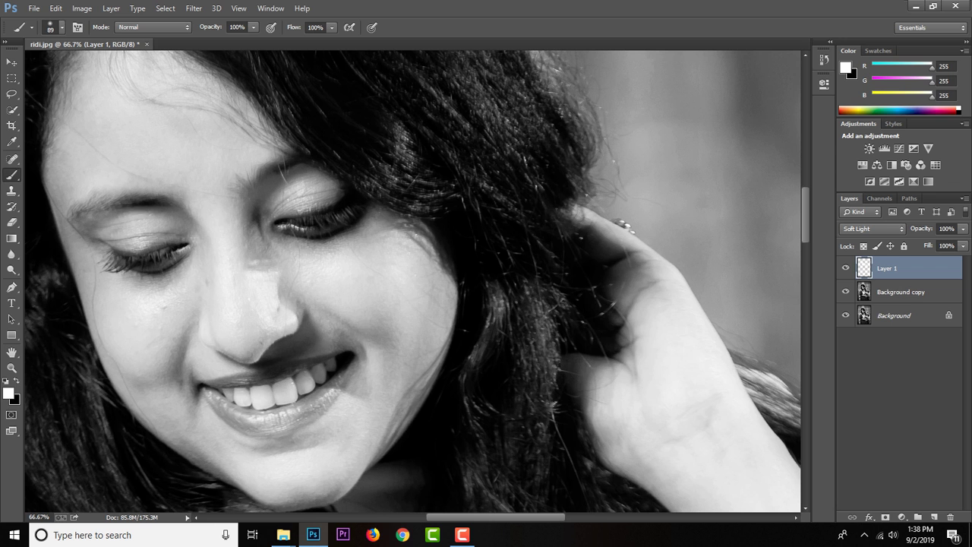
drag(114, 225, 92, 241)
drag(283, 248, 359, 239)
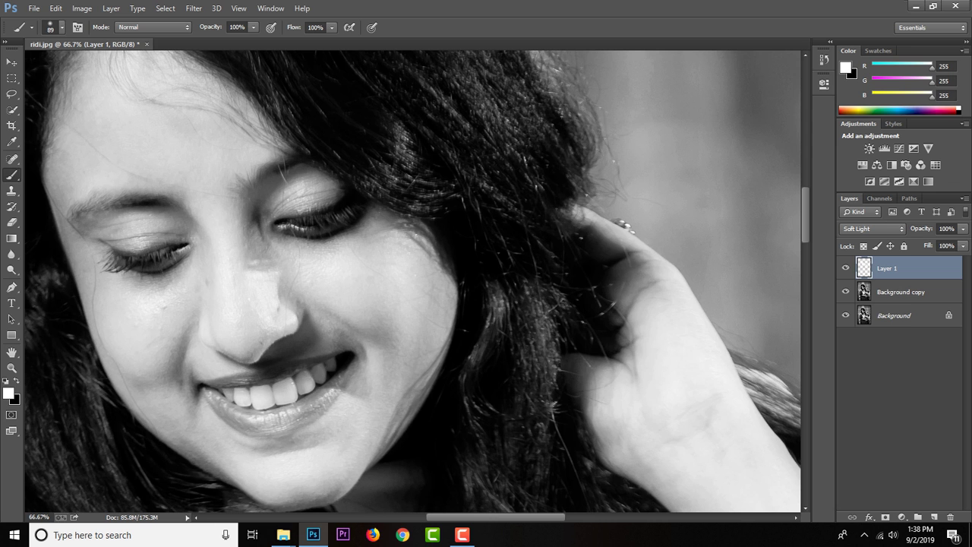
Brighten the lower cheek, chin, left jaw and skin above the smile
drag(409, 349, 402, 425)
mouse_move(416, 380)
mouse_down()
mouse_move(416, 433)
mouse_move(365, 463)
mouse_move(342, 493)
mouse_up()
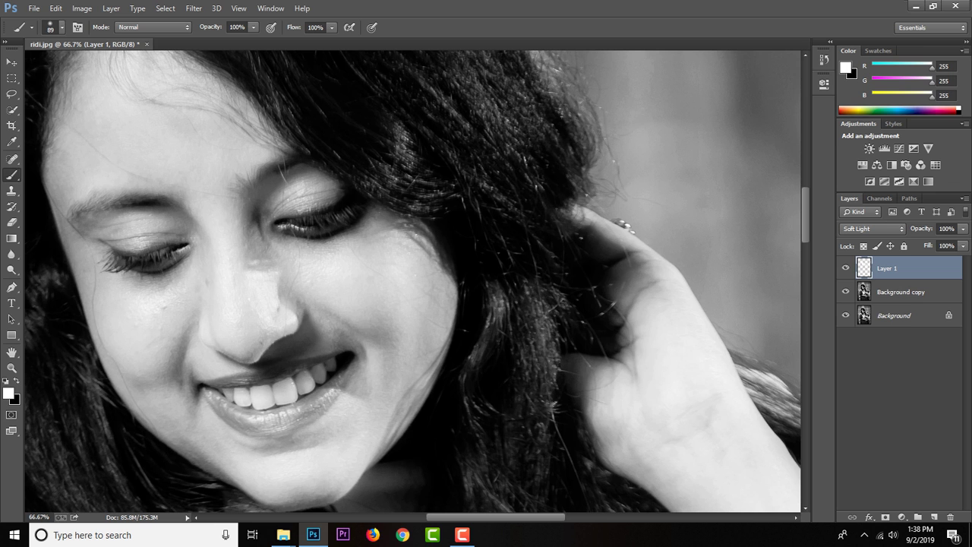
drag(194, 439, 217, 465)
drag(129, 404, 261, 494)
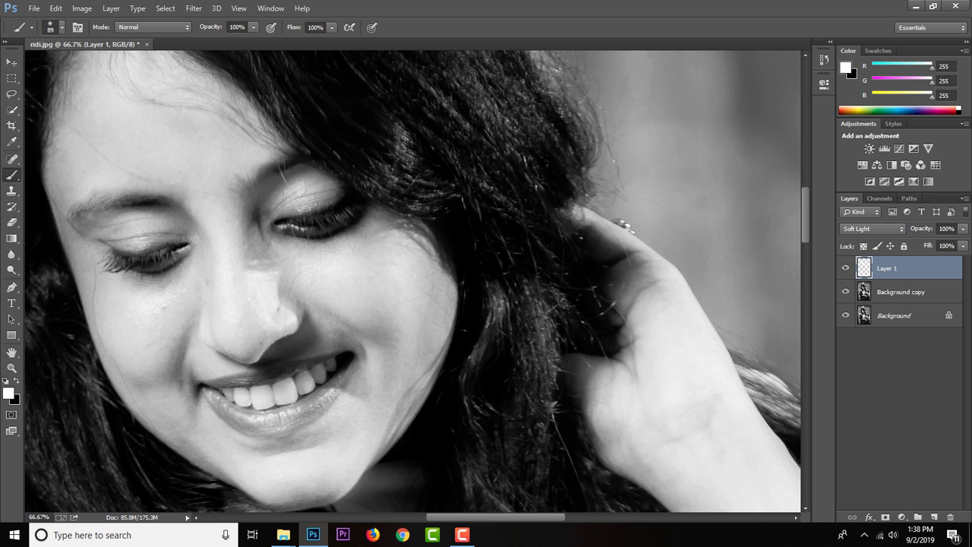
drag(342, 324, 279, 363)
drag(304, 329, 247, 375)
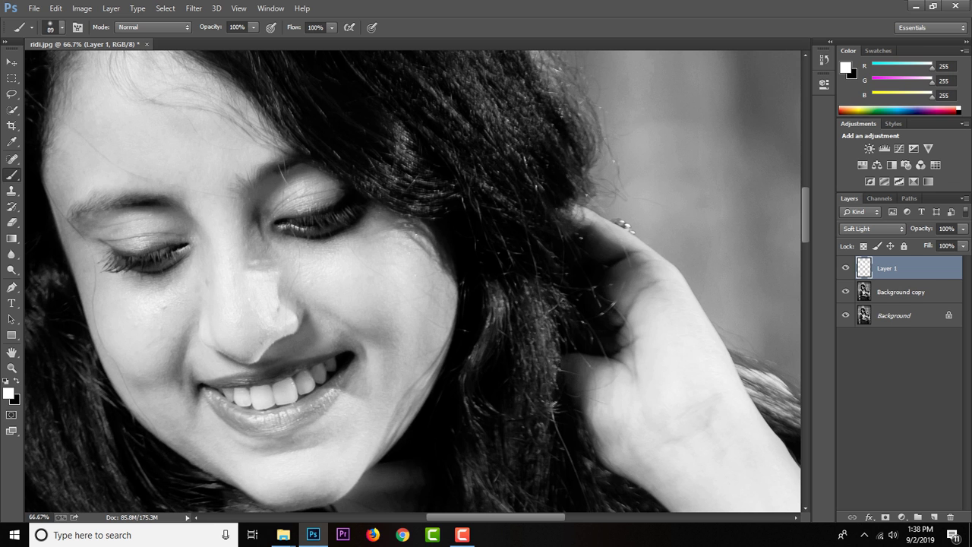
key(ctrl+minus)
key(ctrl+minus)
key(ctrl+minus)
key(ctrl+minus)
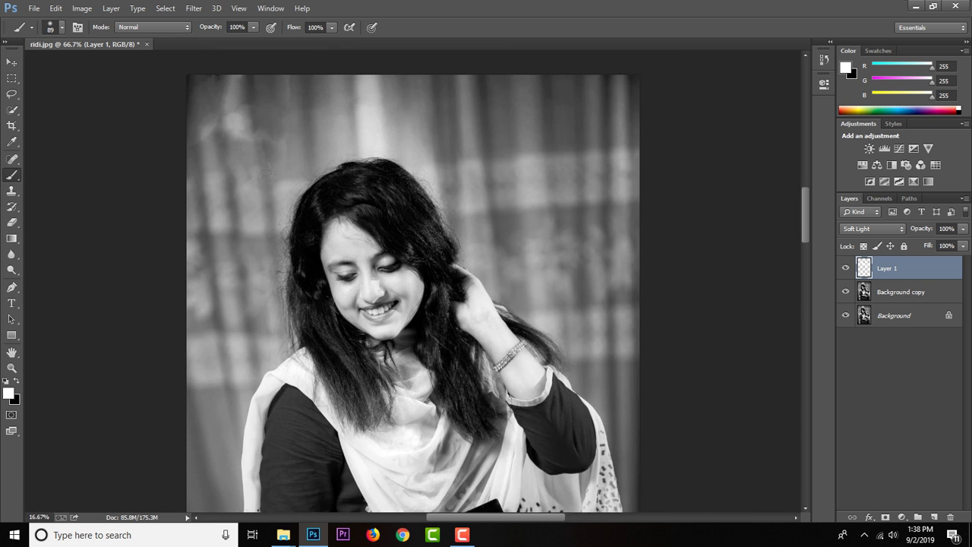
key(ctrl+minus)
key(ctrl+minus)
key(ctrl+plus)
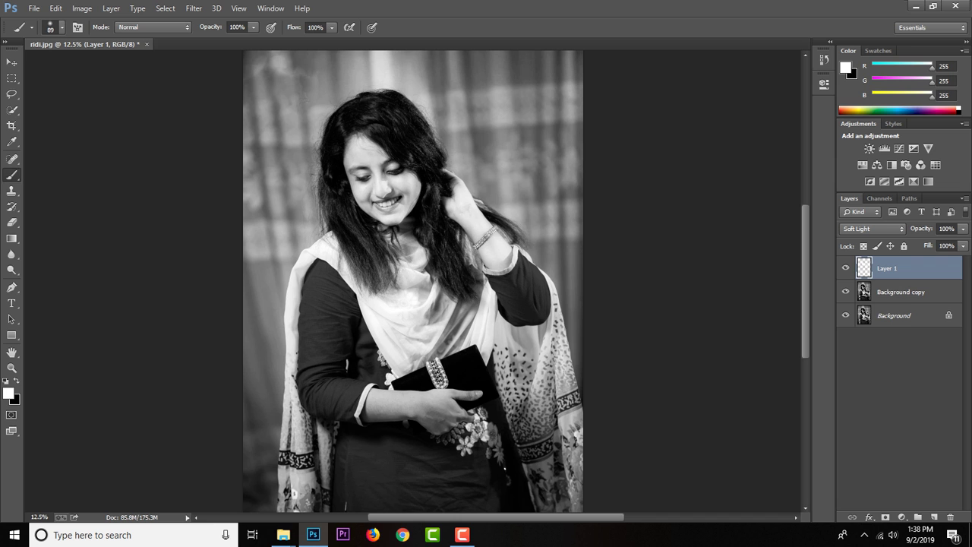
Lower Layer 1's opacity to 14%
click(964, 246)
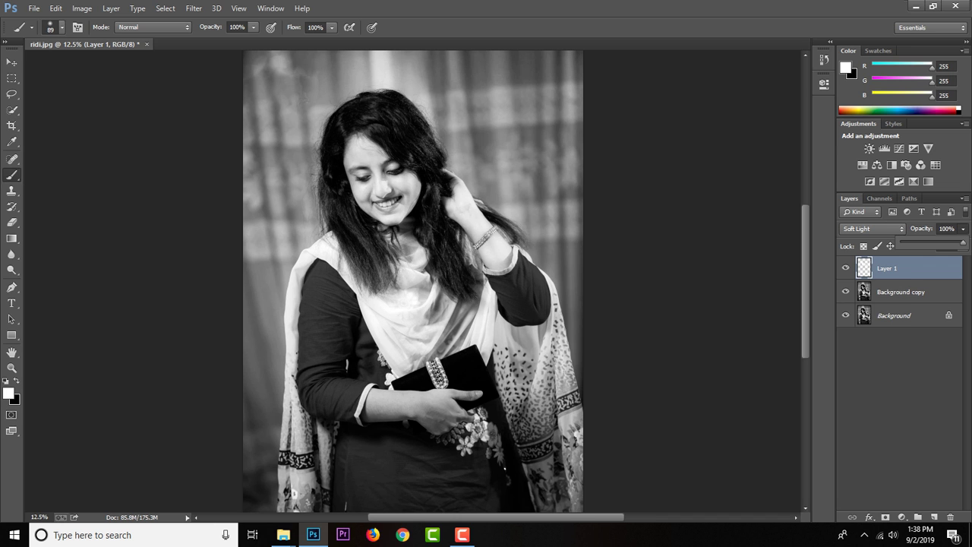
drag(963, 242, 962, 242)
drag(962, 242, 911, 241)
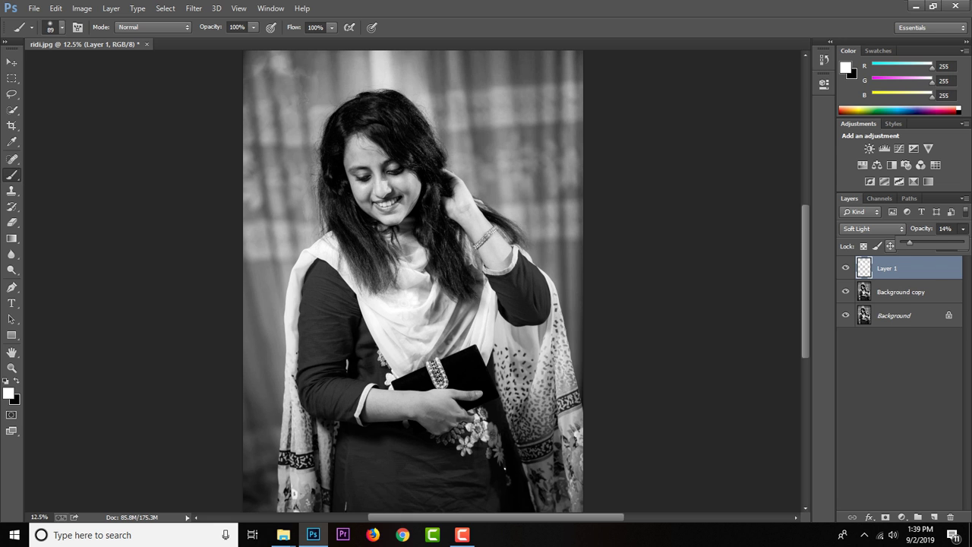
click(897, 365)
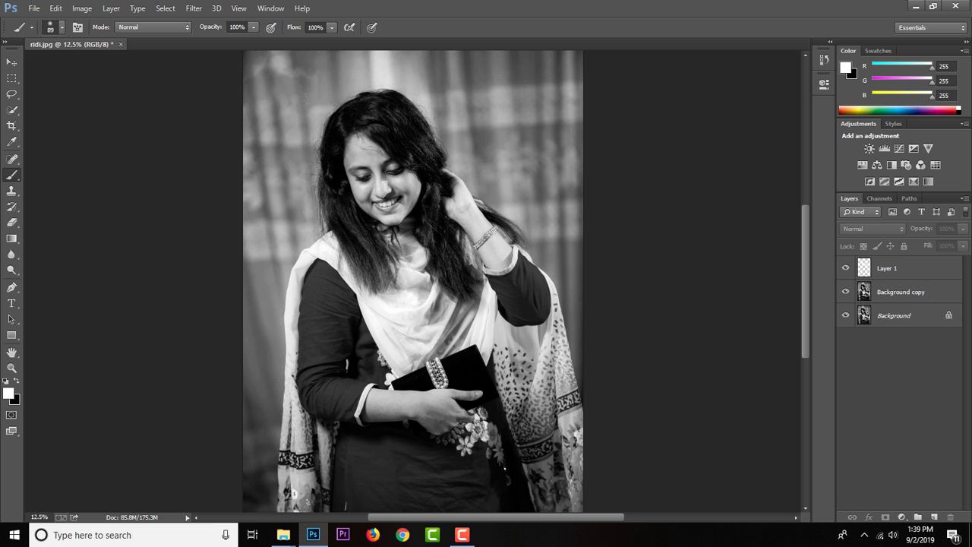
Toggle Layer 1's visibility to compare the effect, then reselect Layer 1
click(846, 268)
click(846, 268)
click(846, 268)
click(887, 268)
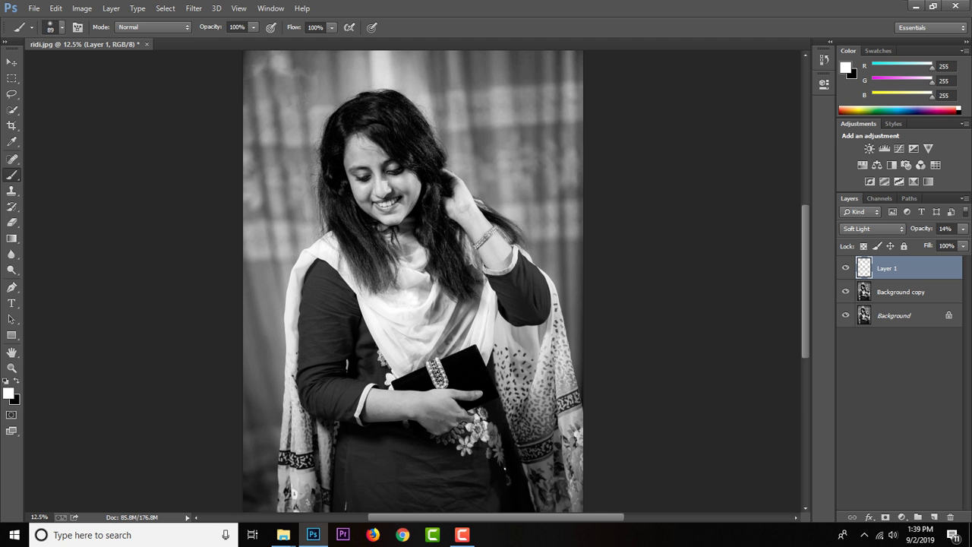
key(ctrl+plus)
key(ctrl+plus)
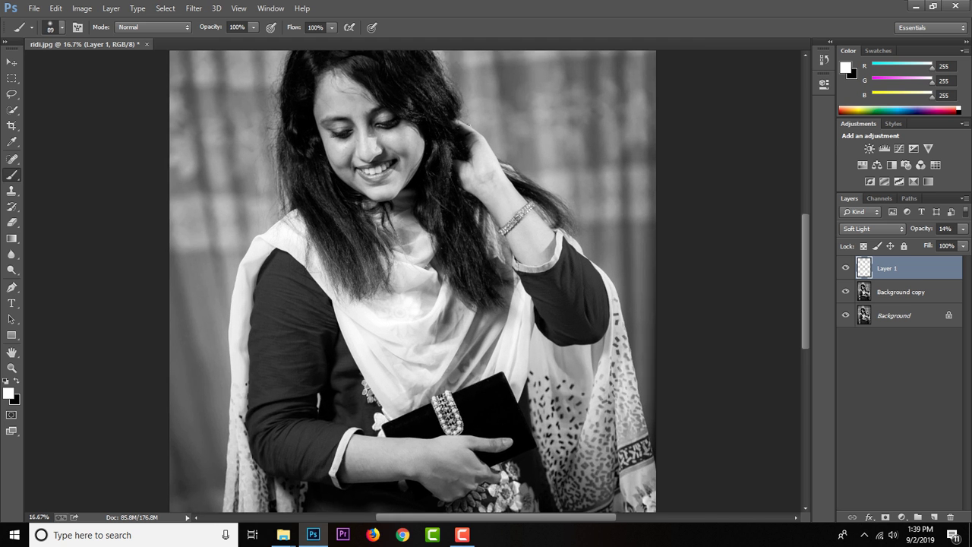
key(ctrl+plus)
scroll(417, 281, down, 5)
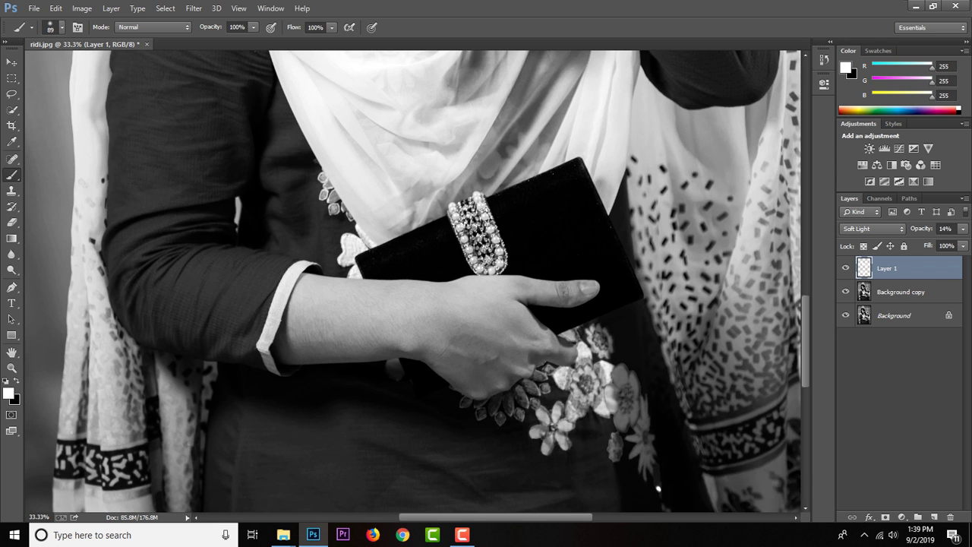
key(e)
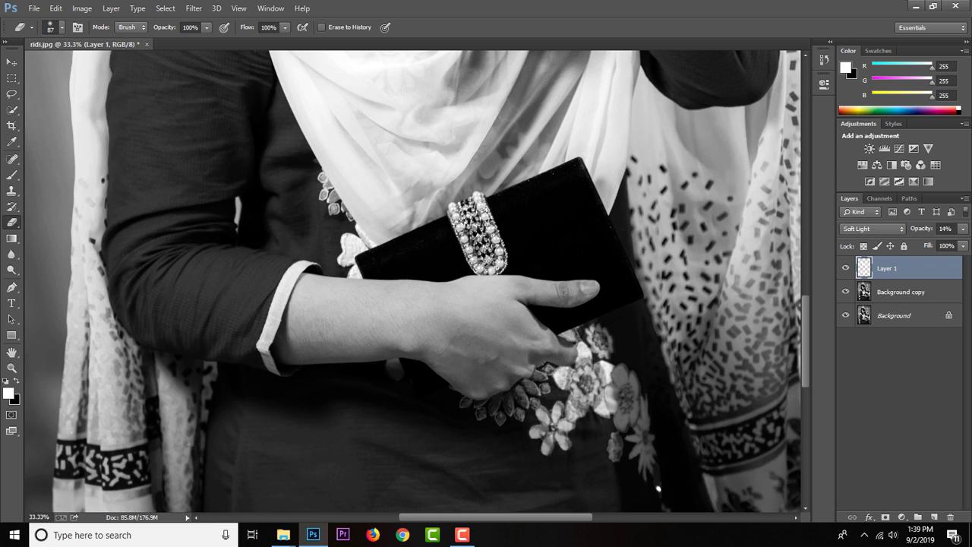
key(ctrl+minus)
key(ctrl+minus)
key(ctrl+minus)
key(ctrl+minus)
key(ctrl+plus)
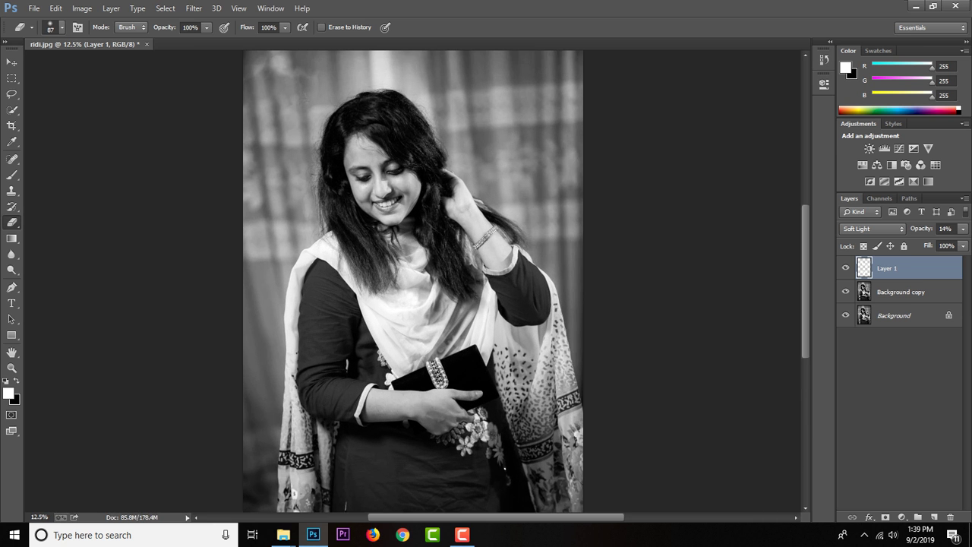
key(ctrl+minus)
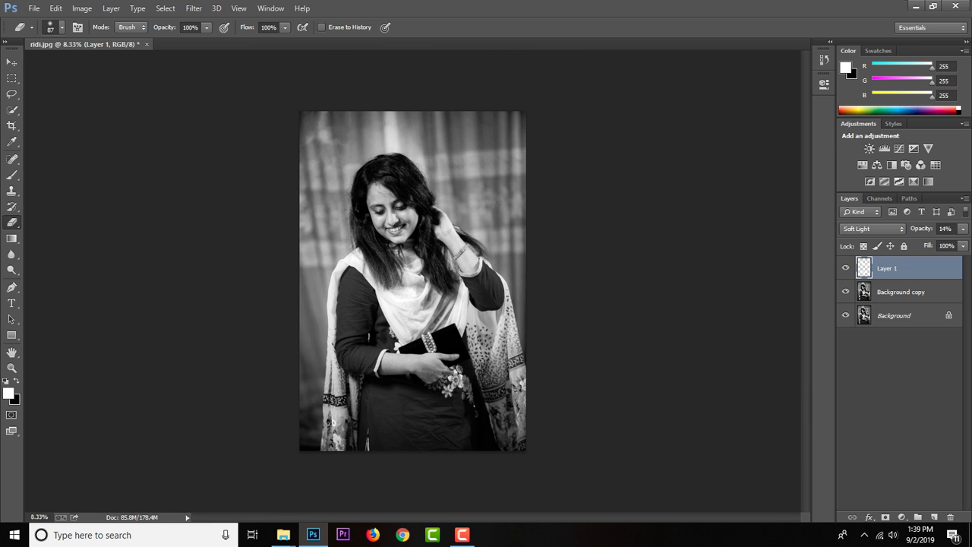
right_click(893, 309)
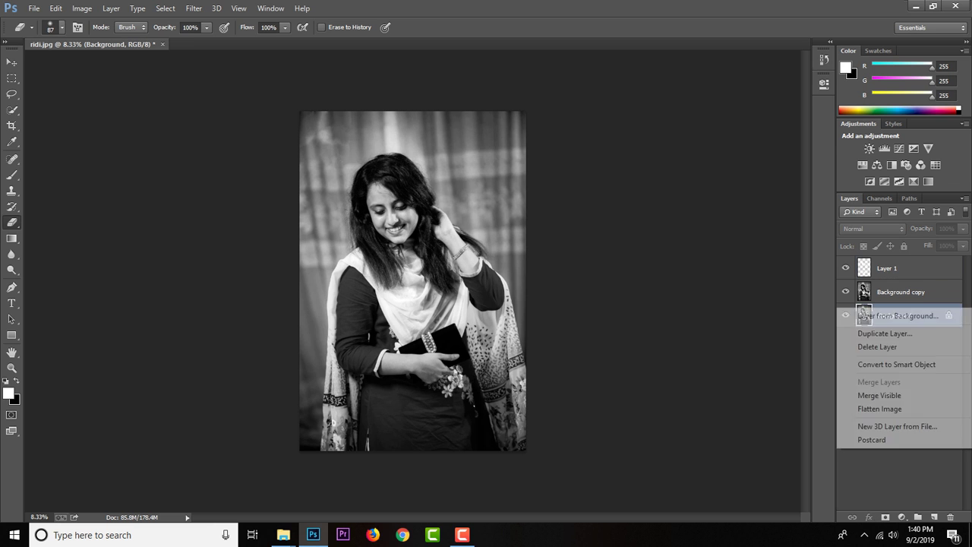
Merge visible layers, duplicate the Background with Ctrl+J, and launch the Camera Raw Filter
click(880, 395)
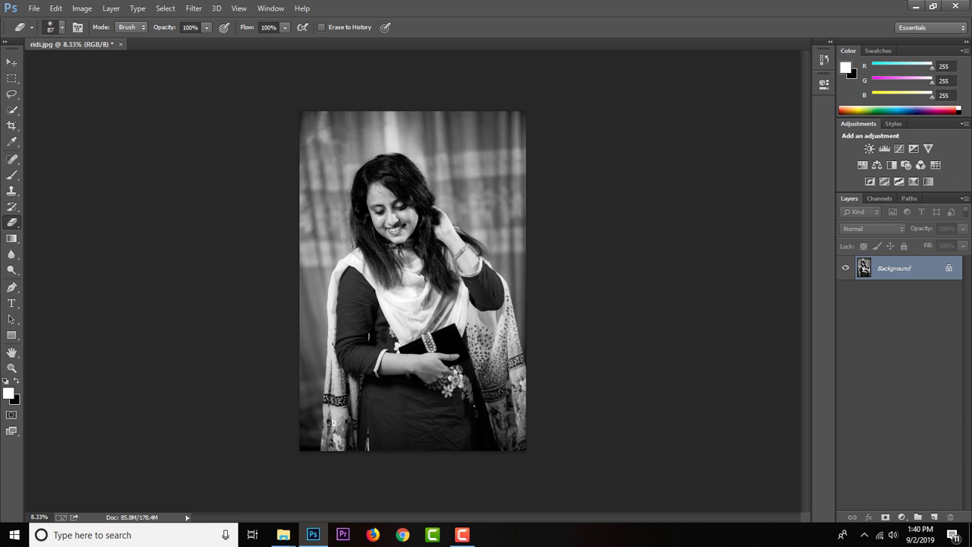
key(ctrl+j)
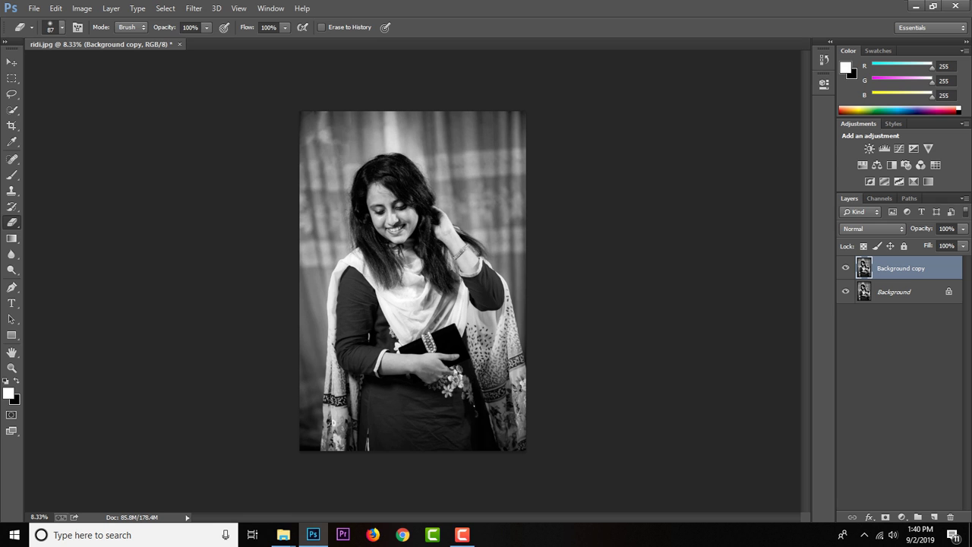
click(194, 8)
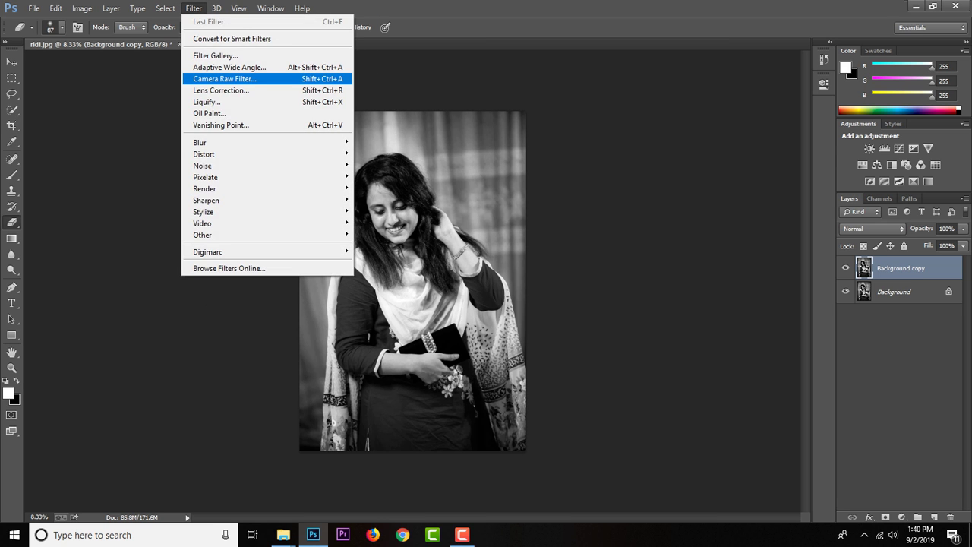
click(228, 79)
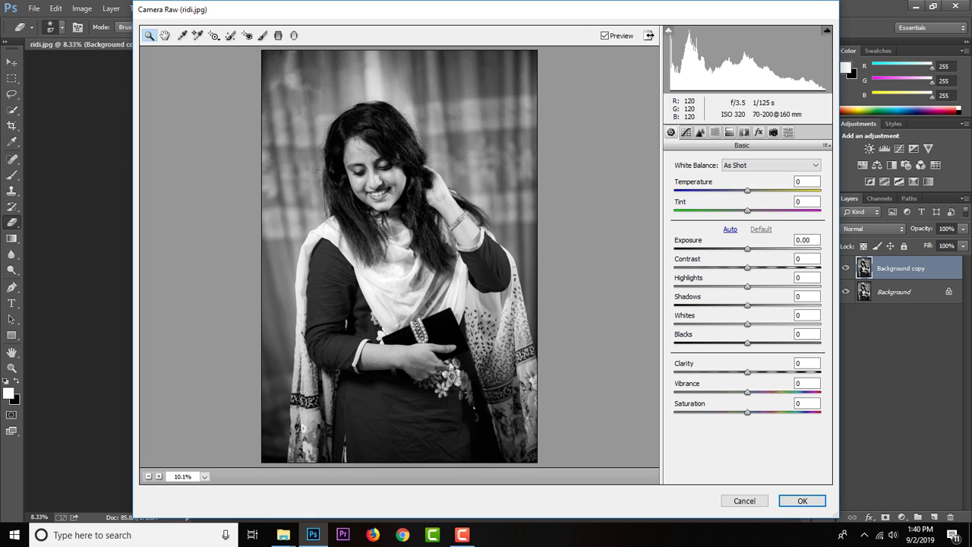
Tune the Camera Raw tone sliders: Contrast, Highlights +2, Shadows, Whites +3 and Blacks
click(756, 267)
drag(756, 267, 773, 268)
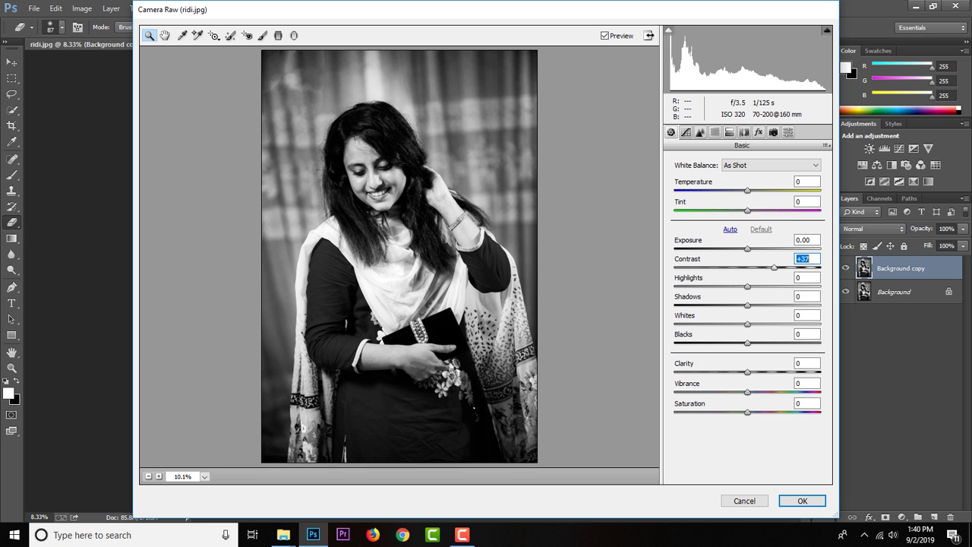
text(30)
key(Tab)
key(Up)
key(Up)
key(Up)
key(Up)
key(Tab)
key(Down)
key(Down)
key(Down)
key(Down)
key(Down)
key(Down)
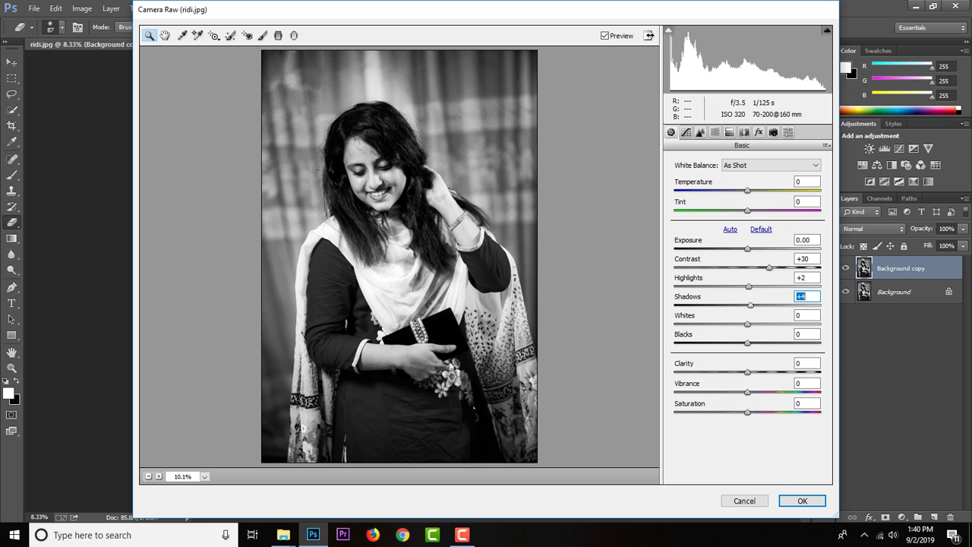
key(Up)
key(Up)
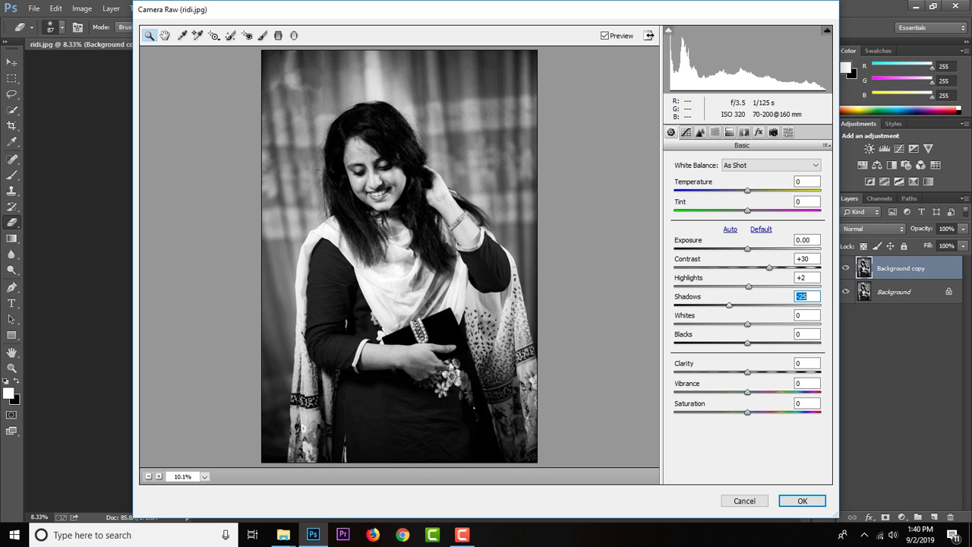
key(Up)
key(Tab)
key(Up)
key(Up)
key(Up)
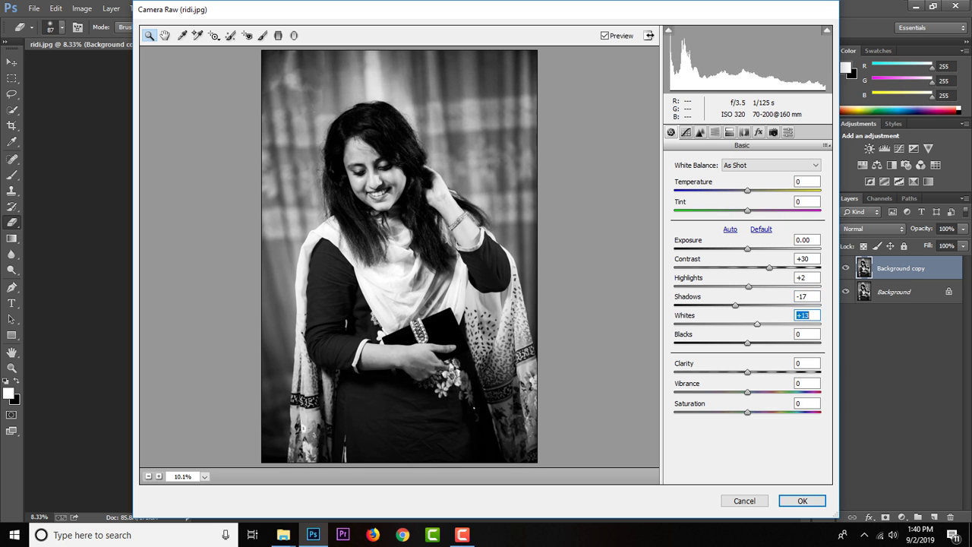
key(Tab)
key(Down)
key(Down)
key(Down)
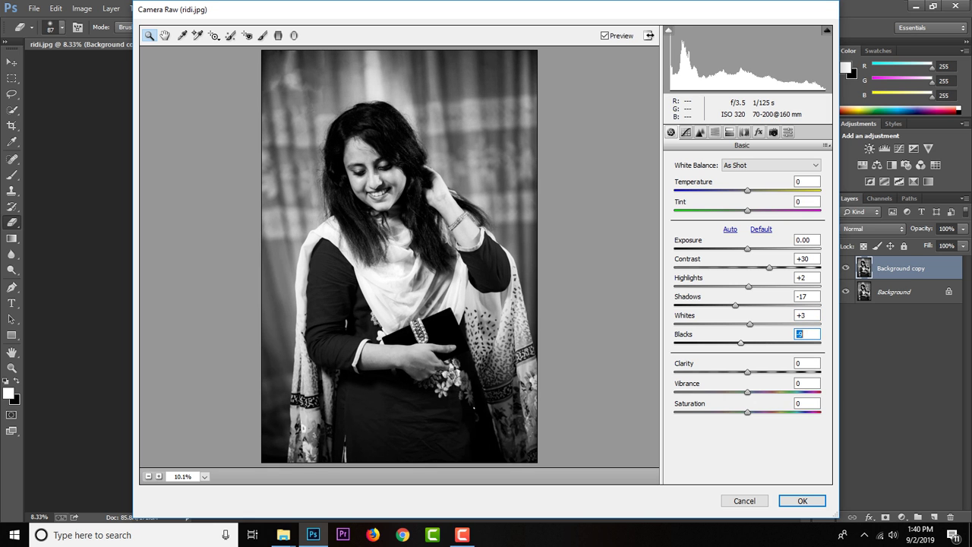
Adjust Clarity and set Vibrance to -1, previewing before and after
key(Tab)
key(Up)
key(Up)
key(Up)
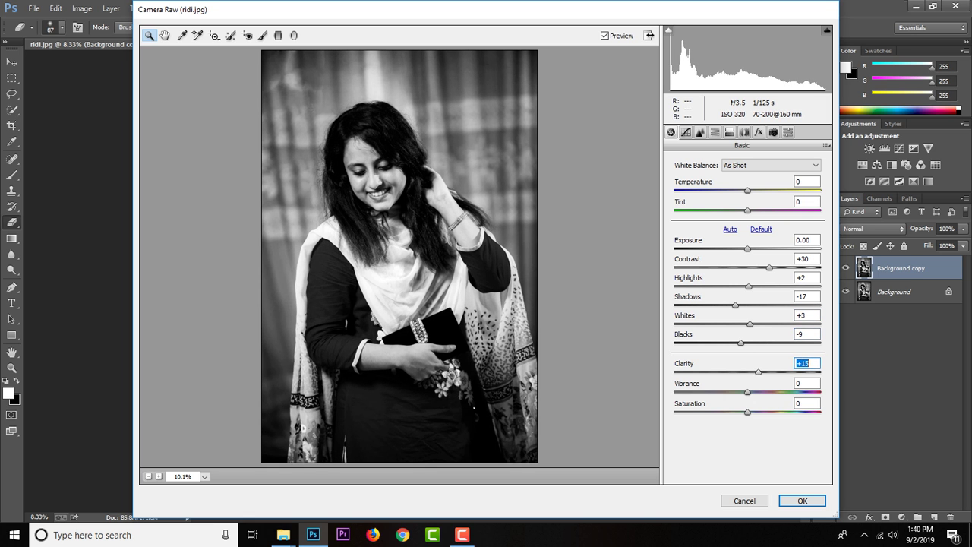
key(Up)
key(Up)
key(Up)
key(Up)
key(Up)
key(Up)
key(Down)
key(Down)
key(Down)
key(Down)
key(Up)
key(Up)
key(Up)
key(Up)
key(Up)
key(Up)
key(Tab)
key(shift+Up)
key(shift+Up)
key(shift+Up)
key(shift+Up)
key(shift+Up)
key(shift+Up)
key(shift+Down)
key(shift+Down)
key(shift+Down)
key(shift+Down)
key(shift+Down)
key(shift+Down)
key(Down)
key(Down)
key(Down)
key(Down)
key(Down)
key(Down)
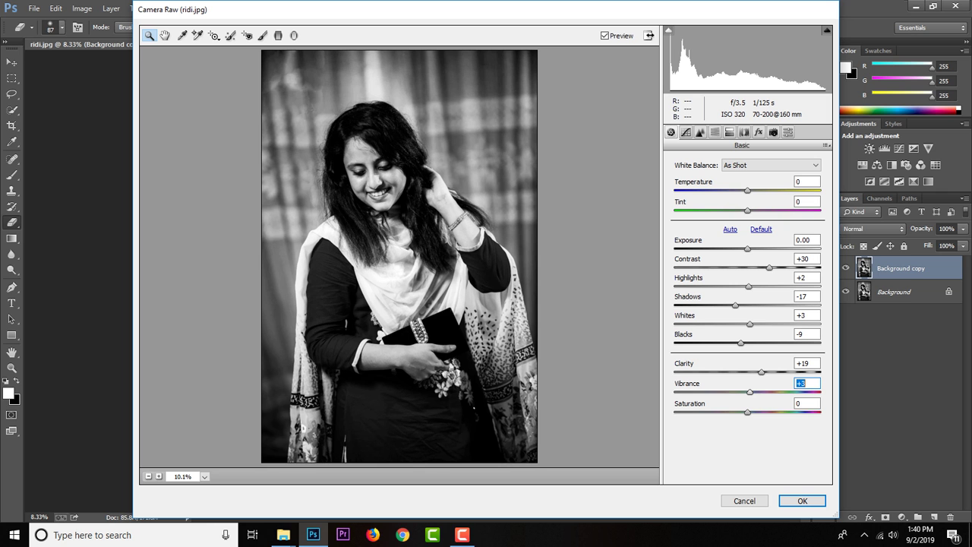
key(Down)
key(Down)
key(Up)
key(p)
key(p)
key(p)
key(p)
key(p)
key(p)
key(p)
key(p)
key(p)
Step back to Contrast +17 and Shadows -9, compare, and apply the Camera Raw filter
key(ctrl+alt+z)
key(ctrl+alt+z)
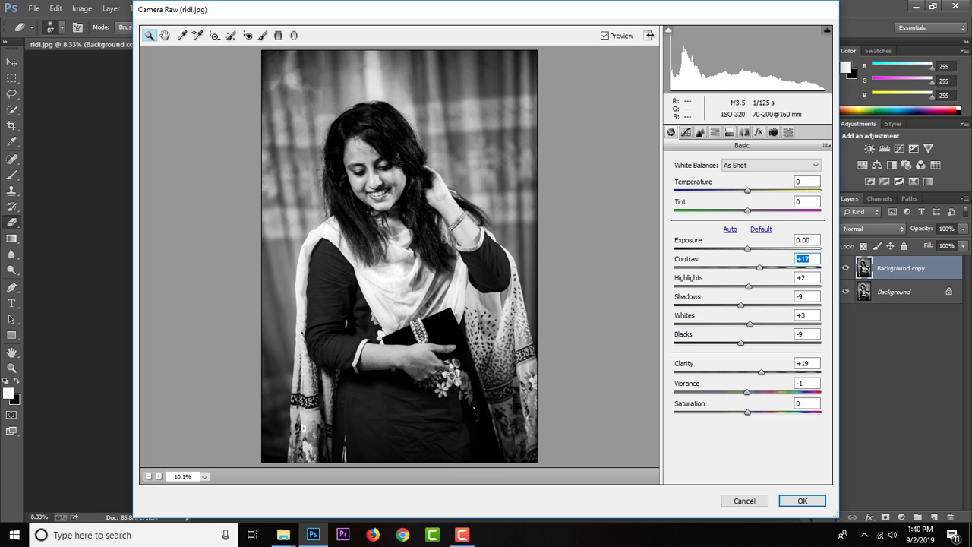
key(ctrl+alt+z)
key(ctrl+alt+z)
key(p)
key(p)
key(p)
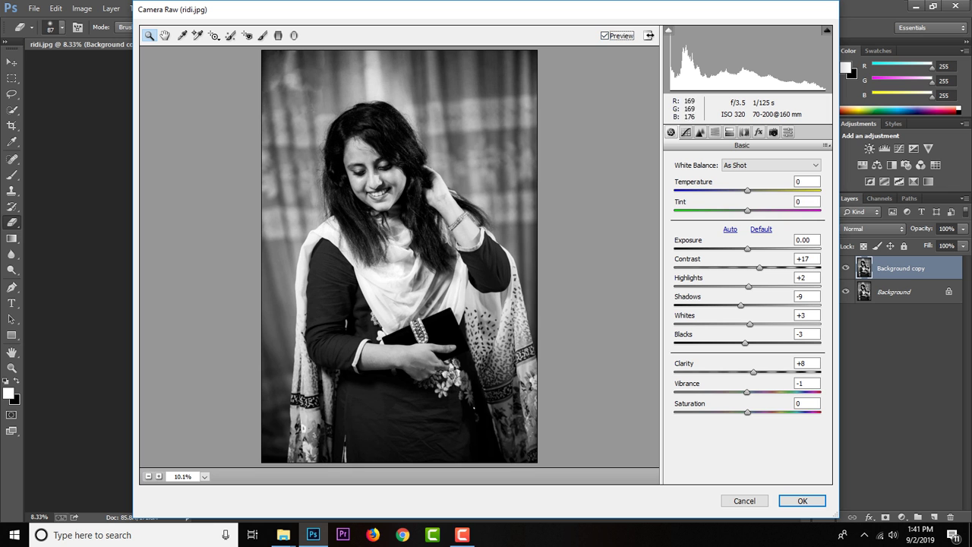
key(Return)
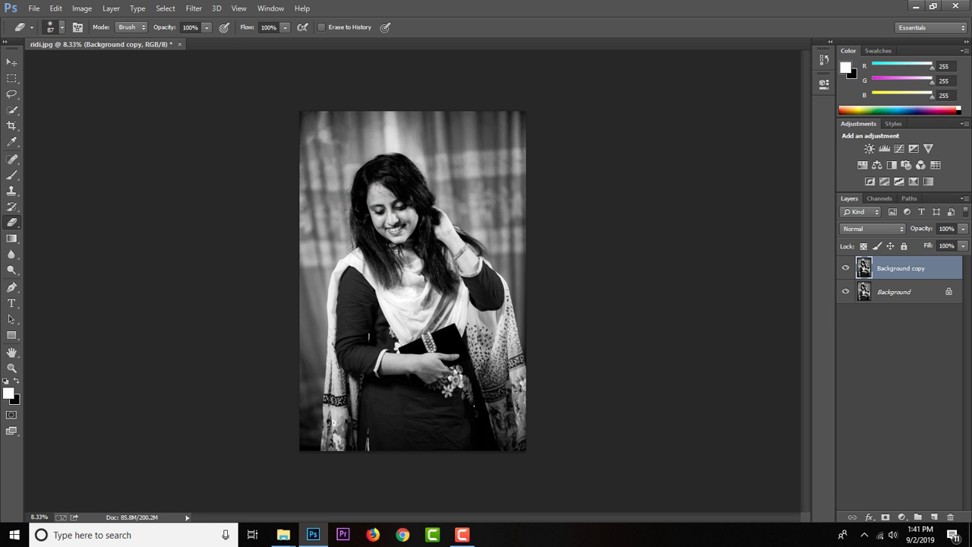
Merge the visible layers into a single Background layer and inspect the portrait
right_click(896, 292)
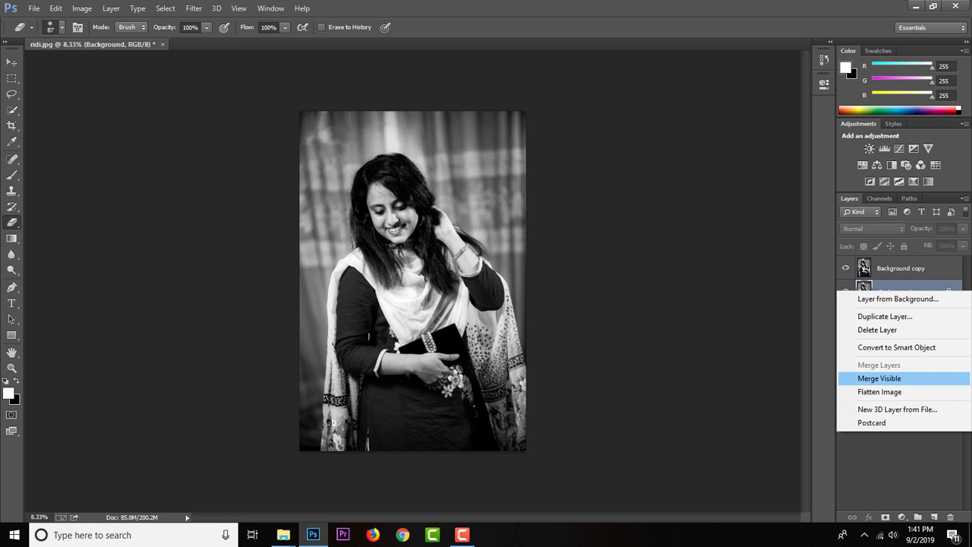
click(880, 378)
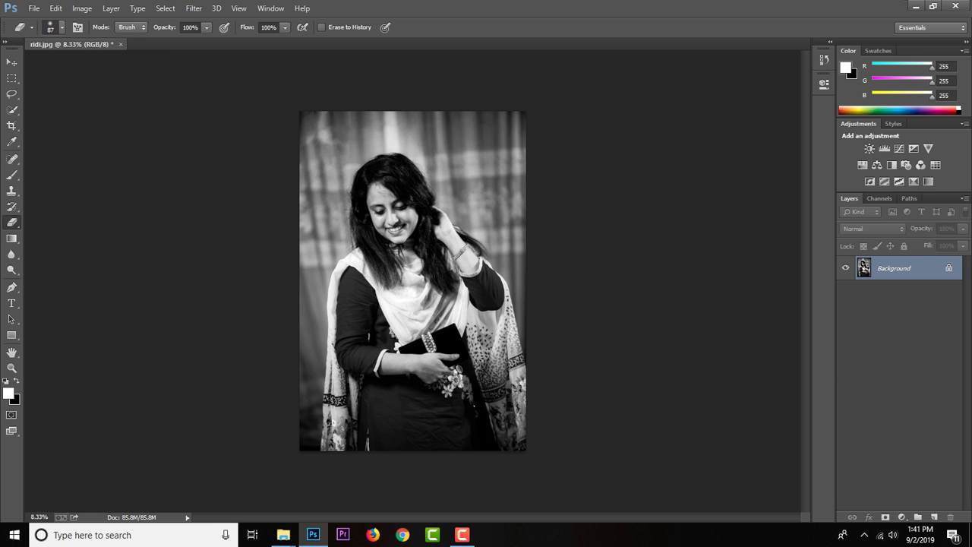
key(ctrl+plus)
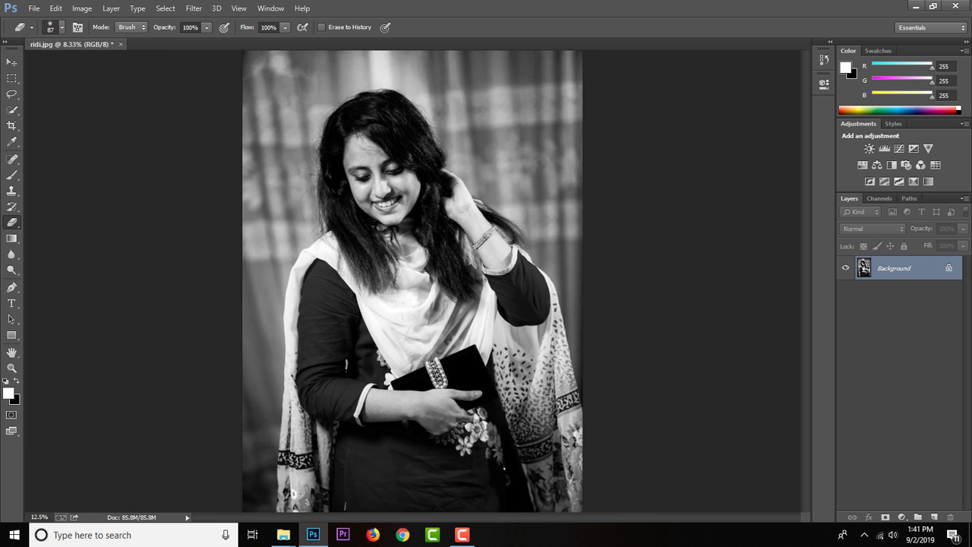
key(ctrl+plus)
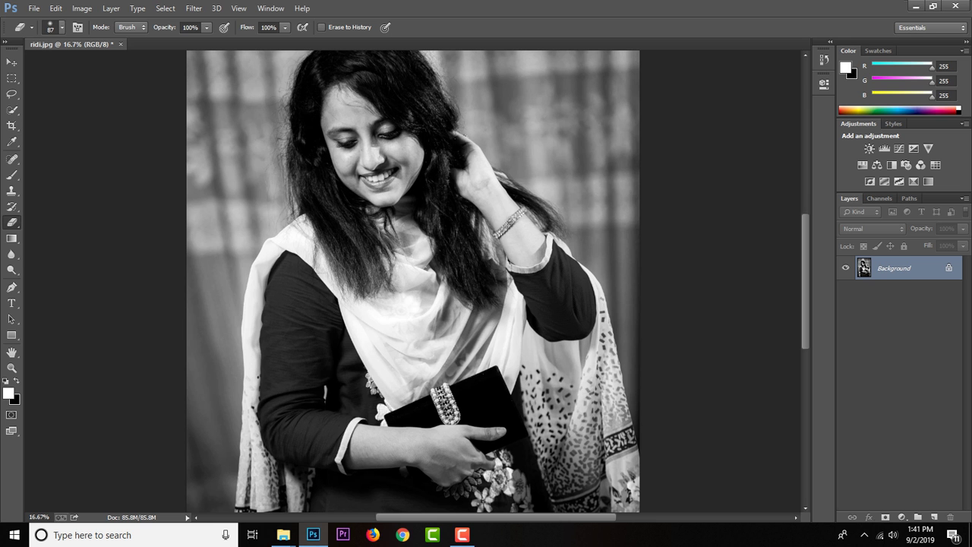
key(ctrl+minus)
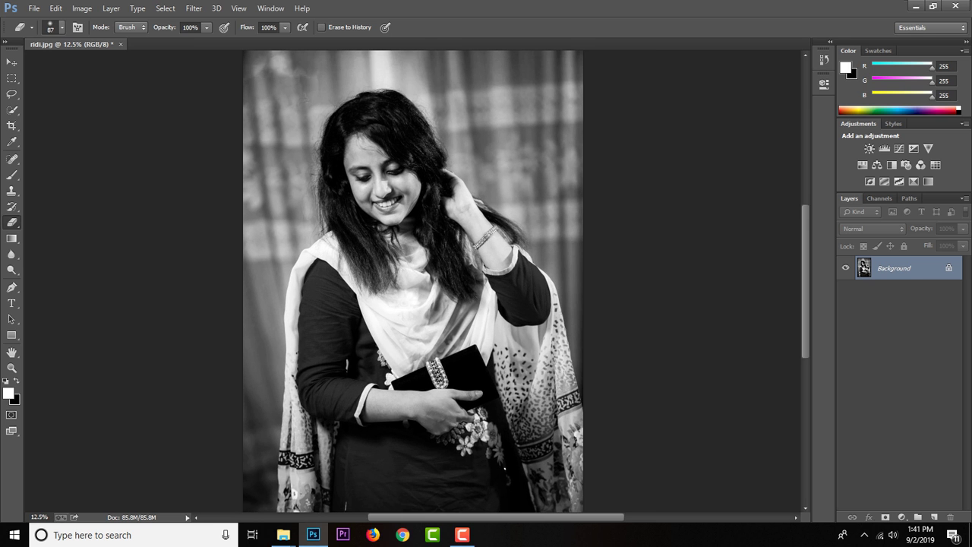
Save the portrait as 'ridi 6666' JPEG at maximum quality 12
click(34, 8)
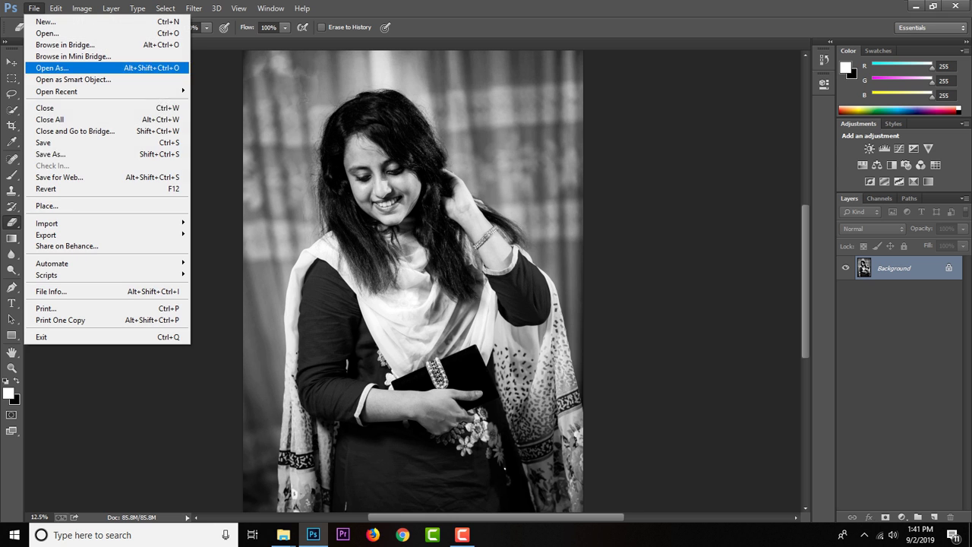
click(45, 161)
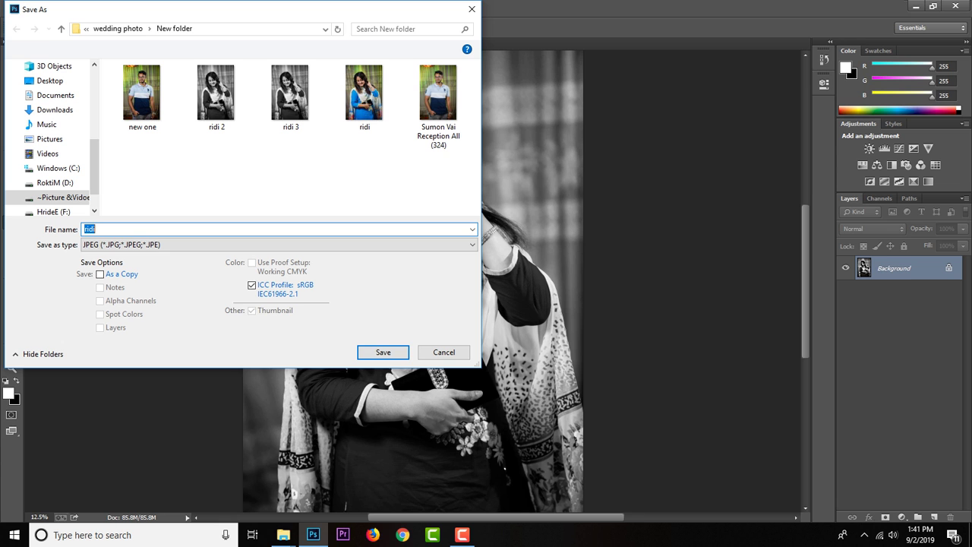
key(End)
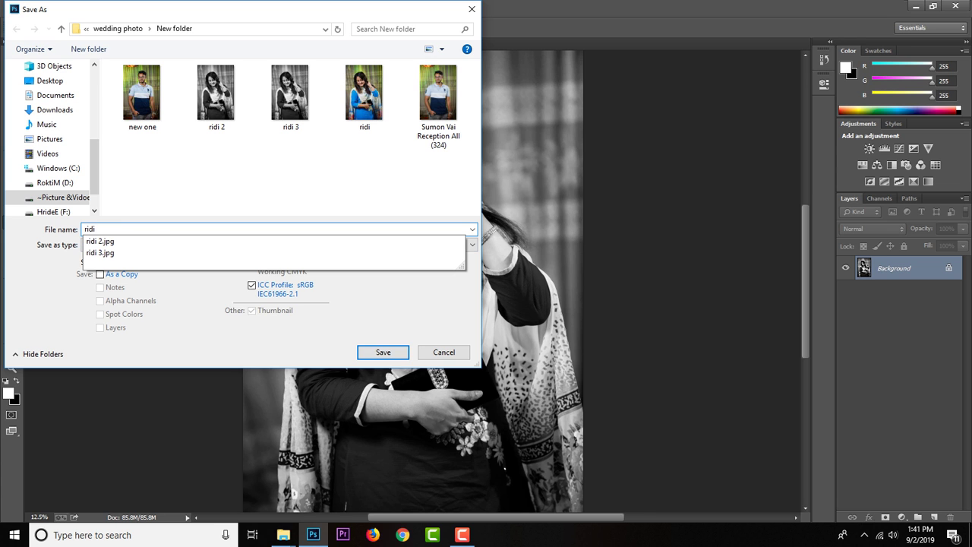
text(6666)
key(Return)
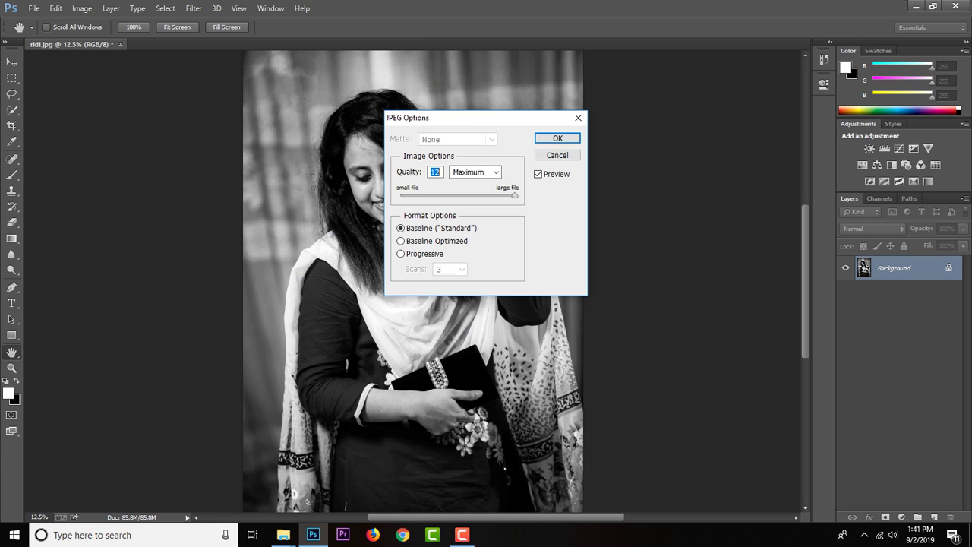
key(Return)
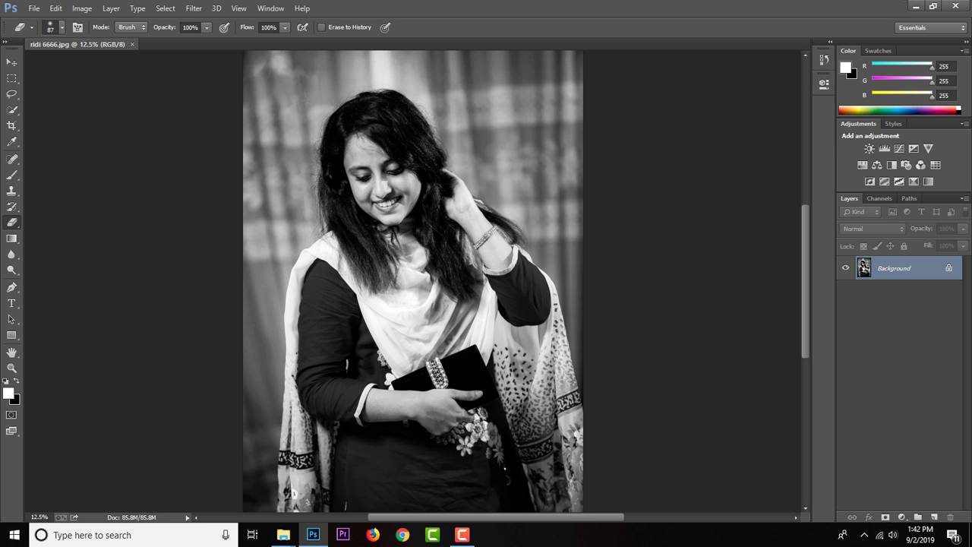
Minimise Photoshop and File Explorer, then bring up the screen recorder controls
scroll(413, 281, down, 3)
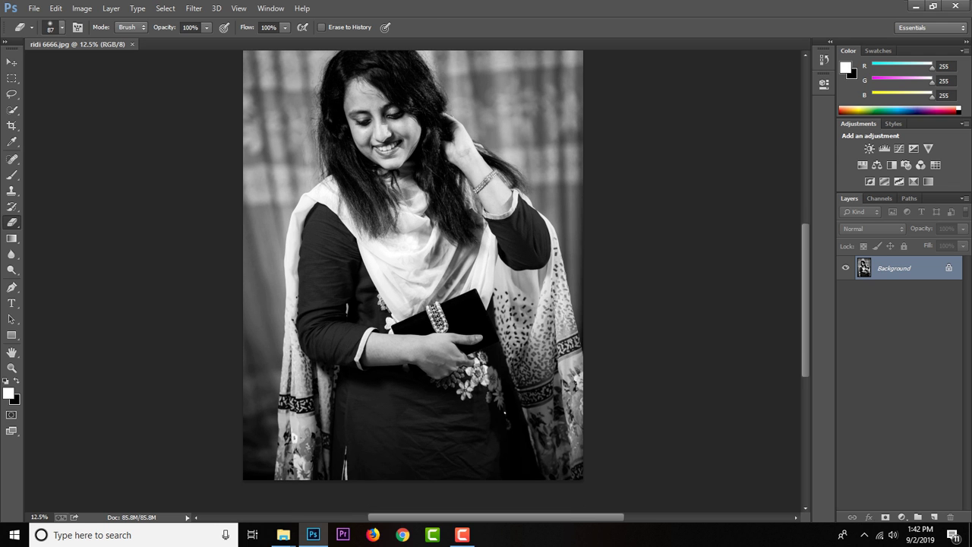
scroll(414, 281, up, 3)
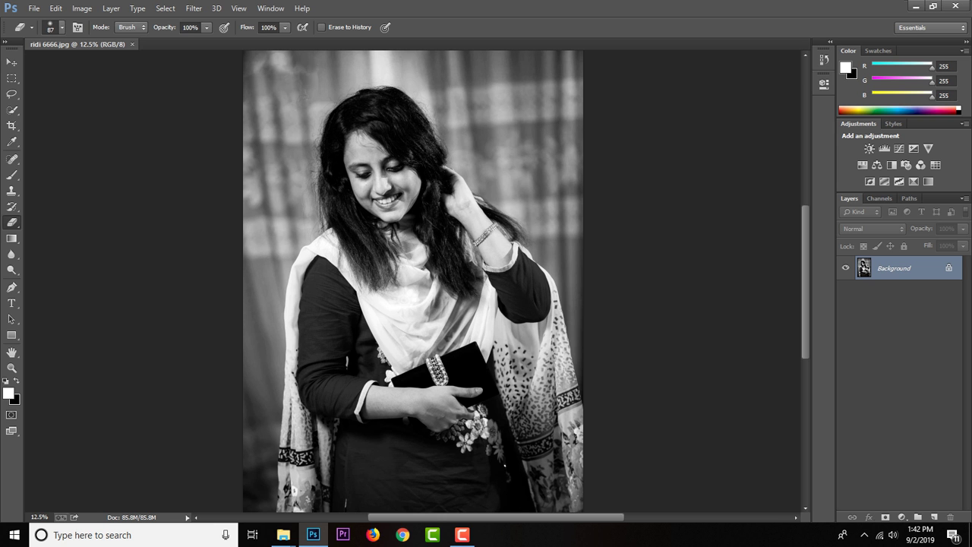
click(916, 6)
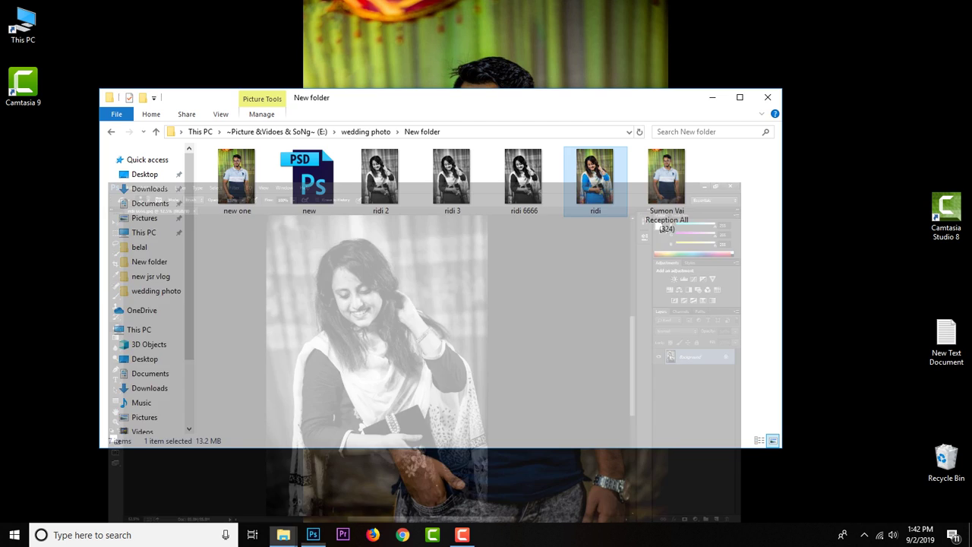
click(712, 98)
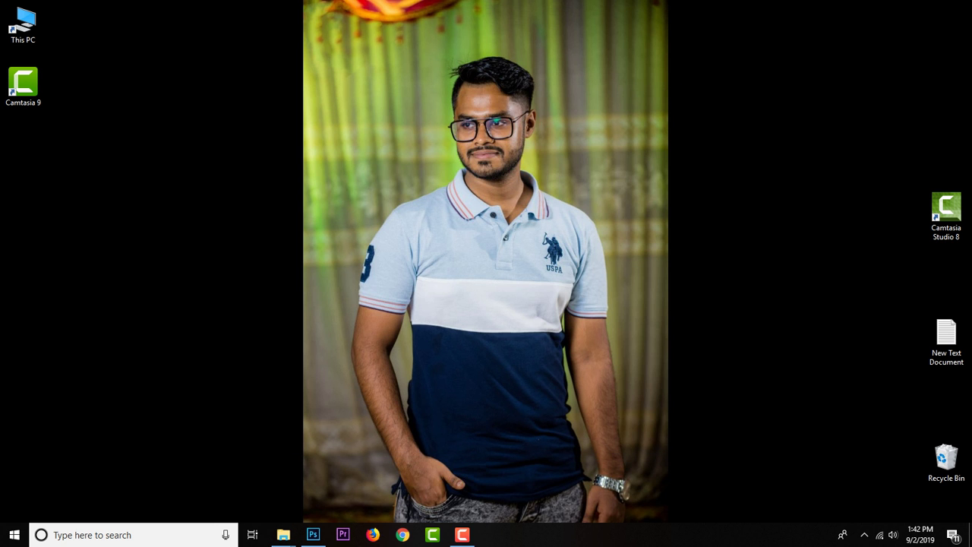
click(462, 535)
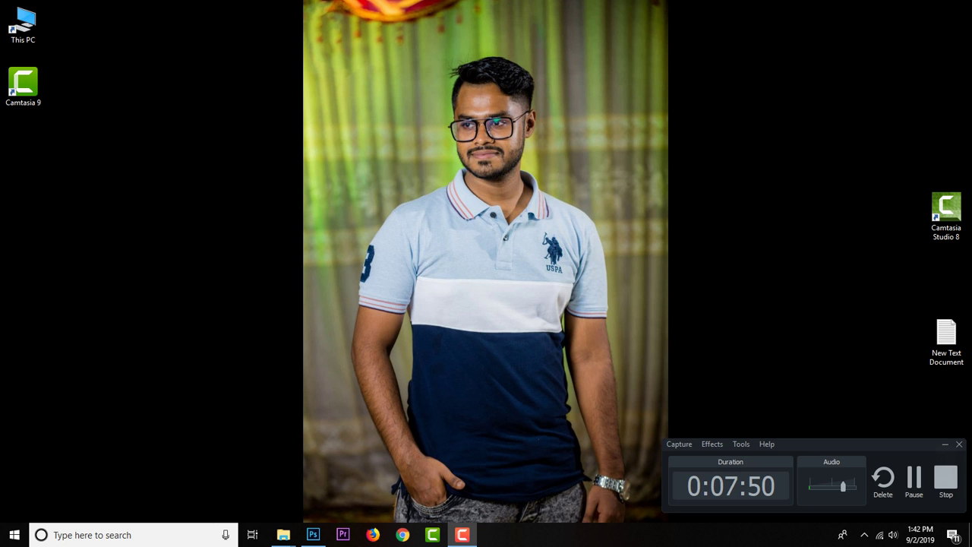